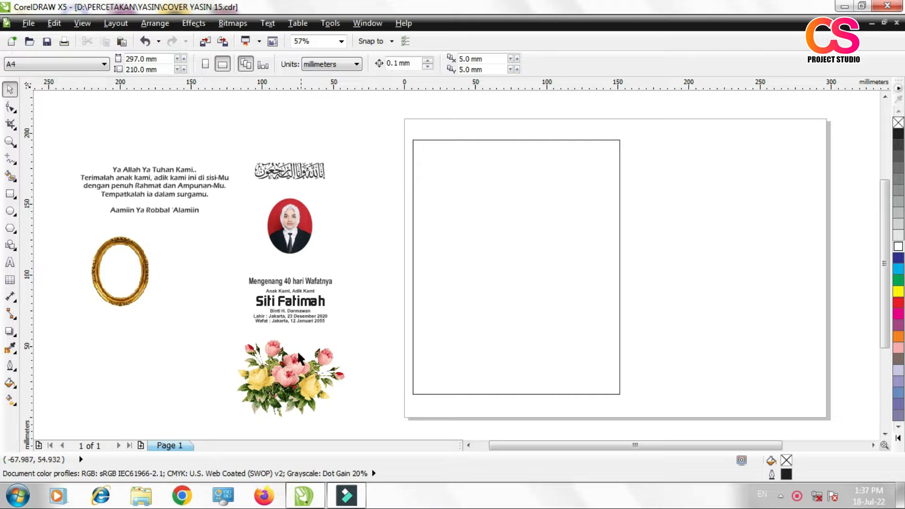
Move the rose bouquet into the cover rectangle and send the rectangle to the back of the page
left_click_drag(279, 378, 485, 218)
left_click(542, 215)
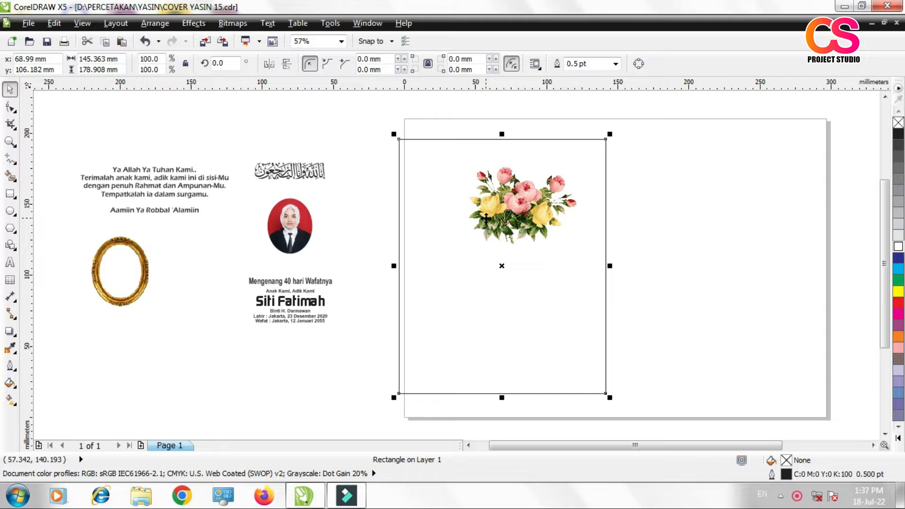
key("ctrl+z")
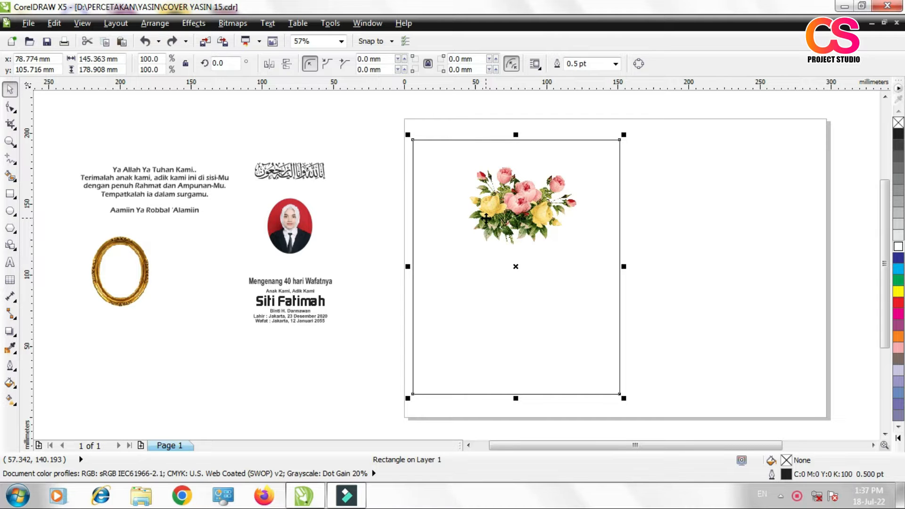
right_click(603, 153)
mouse_move(639, 313)
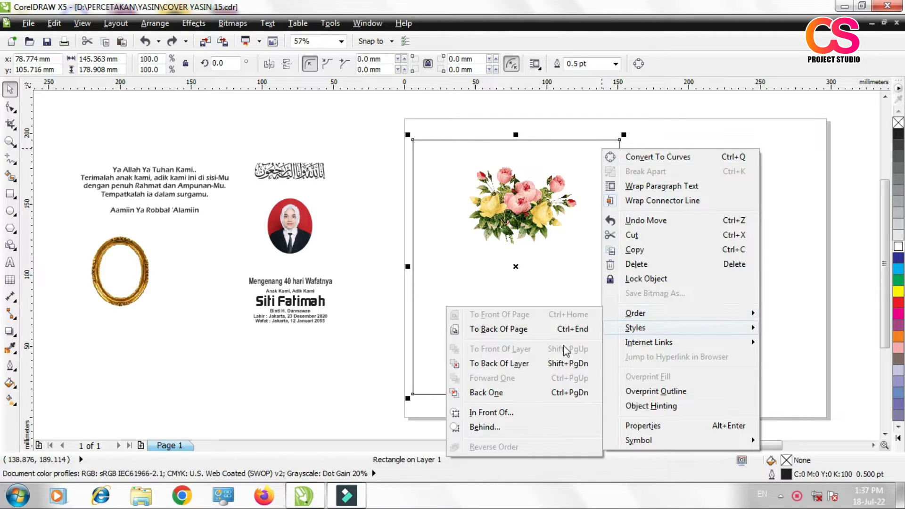
left_click(514, 329)
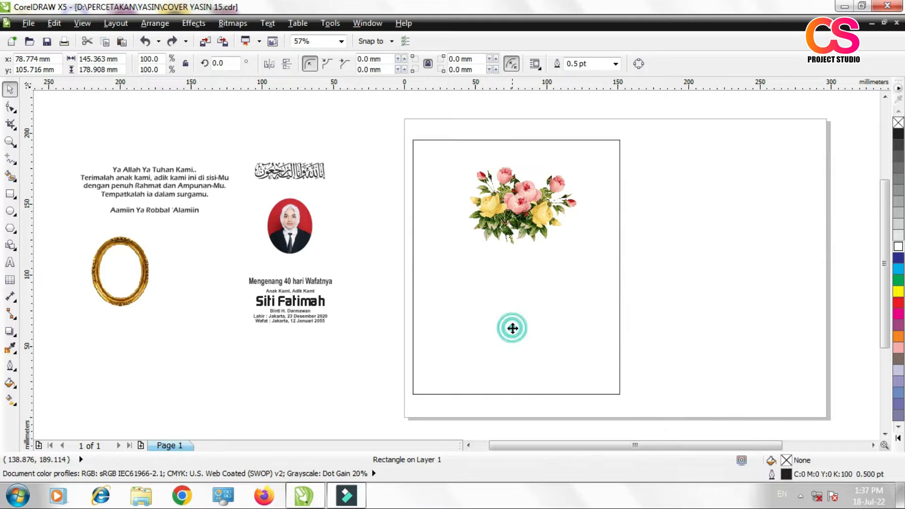
left_click(639, 249)
Mirror the rose bouquet horizontally and place it in the cover rectangle's upper left corner
left_click(526, 209)
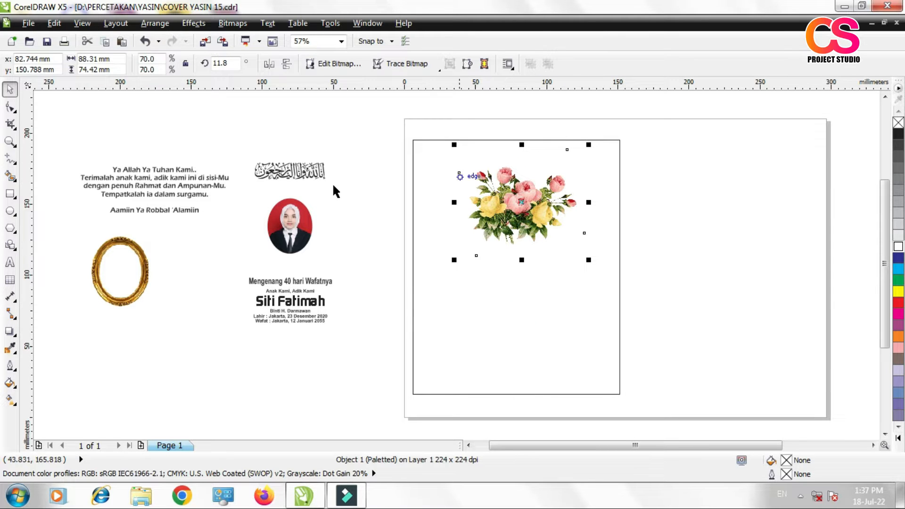
left_click(9, 141)
left_click_drag(390, 129, 651, 402)
left_click(10, 88)
left_click_drag(524, 119, 487, 215)
left_click(269, 63)
left_click_drag(443, 188, 428, 183)
right_click(417, 170)
left_click(446, 234)
left_click(423, 231)
Place overlapping copies of the rose bouquet down the cover's left side to the lower corner, turned to follow the edge
left_click_drag(462, 146, 449, 276)
mouse_move(403, 230)
left_mouse_down()
mouse_move(410, 245)
mouse_move(405, 240)
left_mouse_up()
left_click_drag(455, 292, 453, 294)
left_click(403, 224)
left_click_drag(403, 223, 411, 284)
left_click_drag(407, 249, 400, 308)
left_click(421, 332)
left_click_drag(394, 345, 404, 367)
left_click(431, 383)
left_click(427, 368)
Continue the bouquet copies along the cover's lower edge to form an L shape, and group all seven flower objects
left_click_drag(475, 287, 346, 321)
left_click_drag(409, 383, 533, 375)
left_click(514, 386)
scroll(315, 158, "down", 2)
left_click_drag(392, 165, 551, 415)
left_click(335, 64)
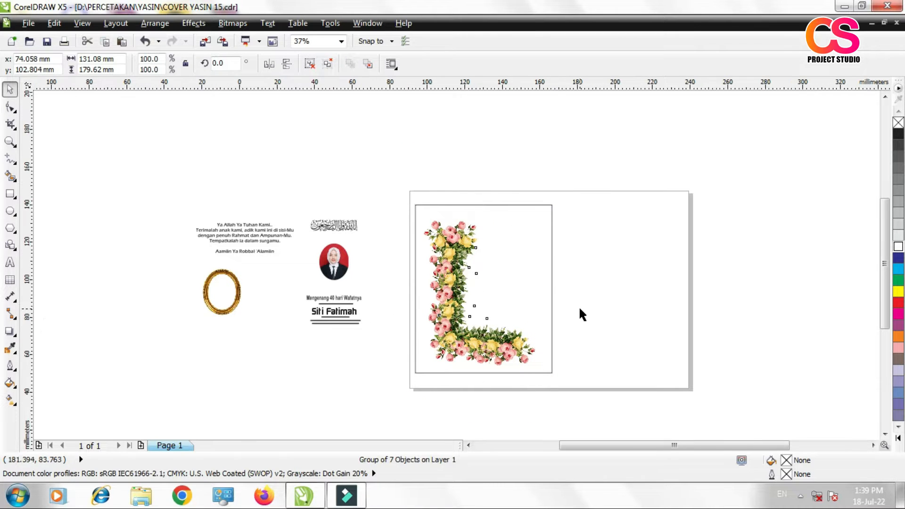
Duplicate the L-shaped flower group, mirror the copy vertically and horizontally, and place it opposite the original to form a rectangular frame
scroll(578, 305, "up", 2)
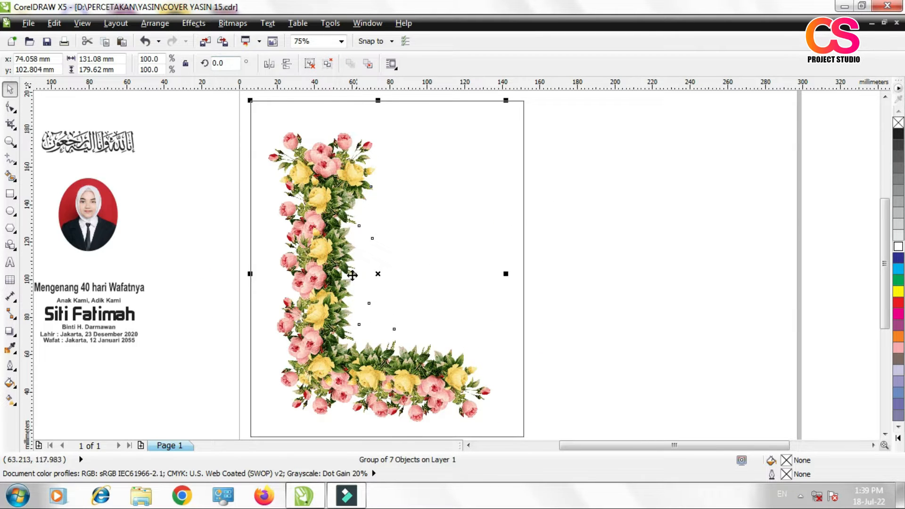
left_click_drag(320, 285, 447, 249)
left_click(472, 271)
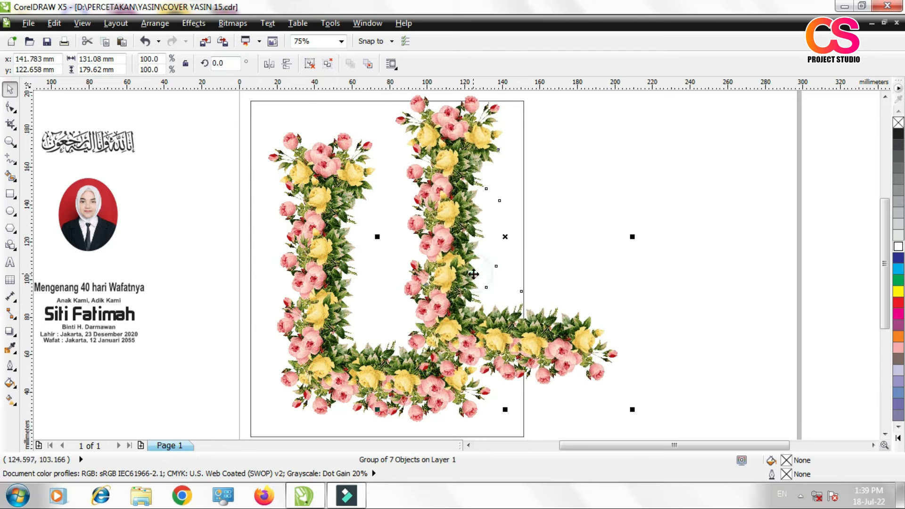
left_click(290, 66)
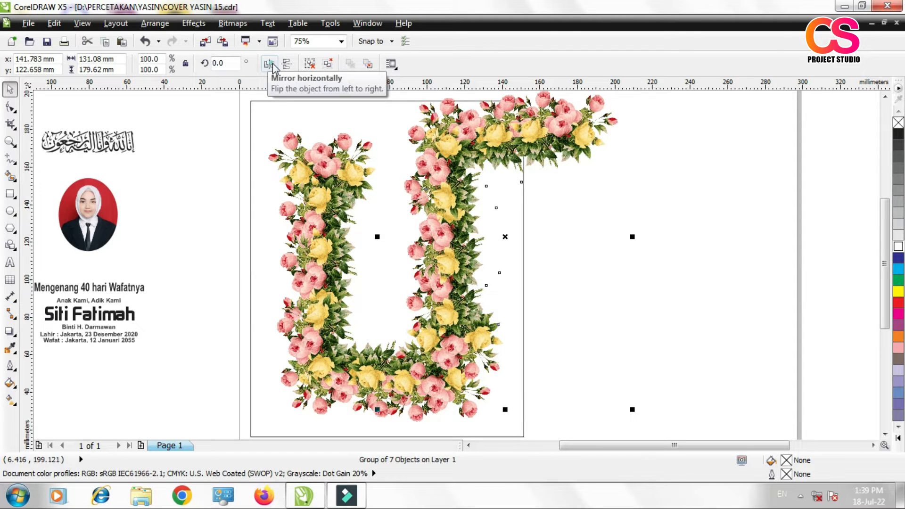
left_click(270, 65)
left_click_drag(576, 169, 488, 234)
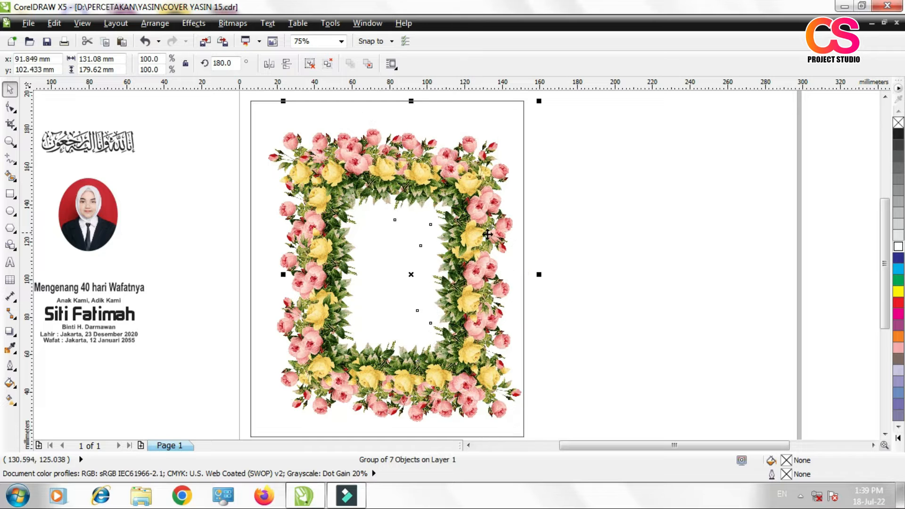
Rotate the L-shaped flower groups by about 2.1 degrees and nudge them so the frame's corners join evenly
left_click(466, 257)
mouse_move(537, 272)
left_mouse_down()
mouse_move(538, 292)
mouse_move(538, 270)
left_mouse_up()
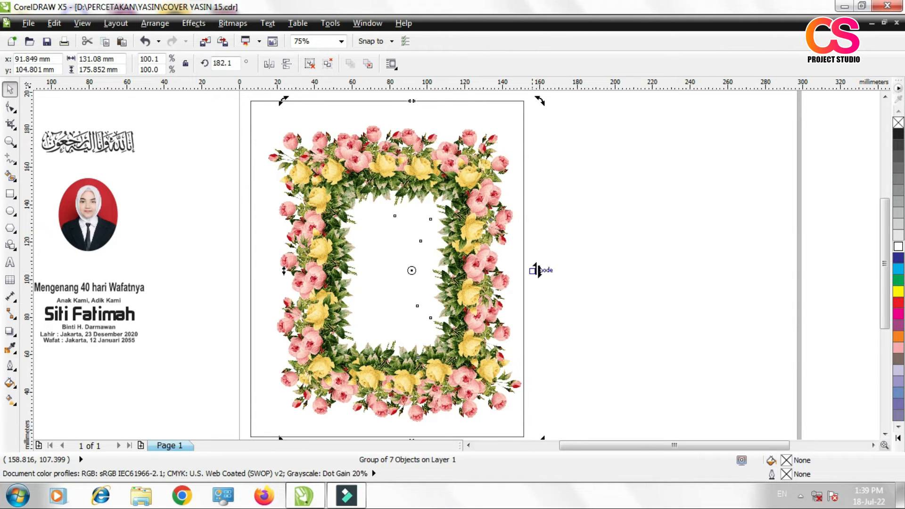
scroll(484, 214, "down", 1)
key("ctrl+z")
scroll(389, 261, "up", 1)
left_click(402, 230)
left_click_drag(349, 226, 347, 233)
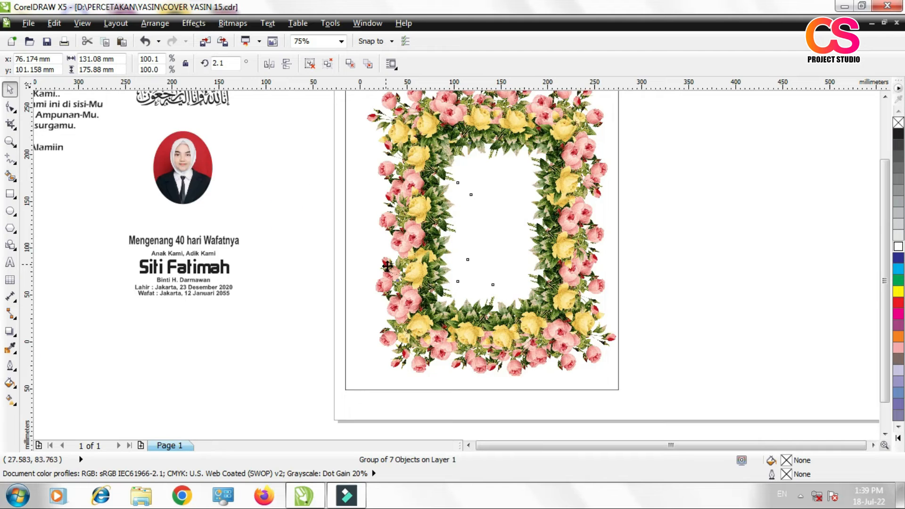
Move the cover rectangle off the page and group all the flowers into a single frame
scroll(387, 267, "down", 1)
left_click_drag(367, 165, 651, 174)
left_click_drag(305, 174, 518, 337)
key("ctrl+g")
Align the cover rectangle with the flower frame, centred both horizontally and vertically
left_click(681, 260)
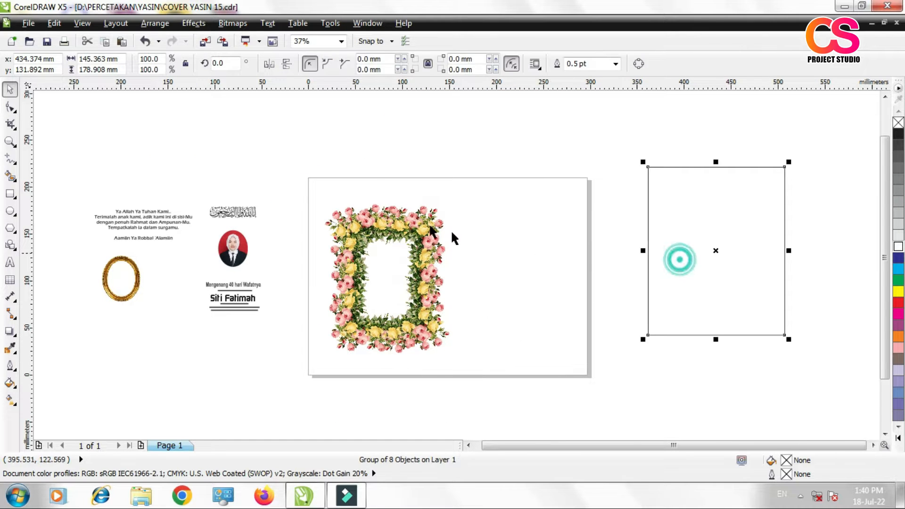
left_click(416, 224, "shift")
key("e")
key("c")
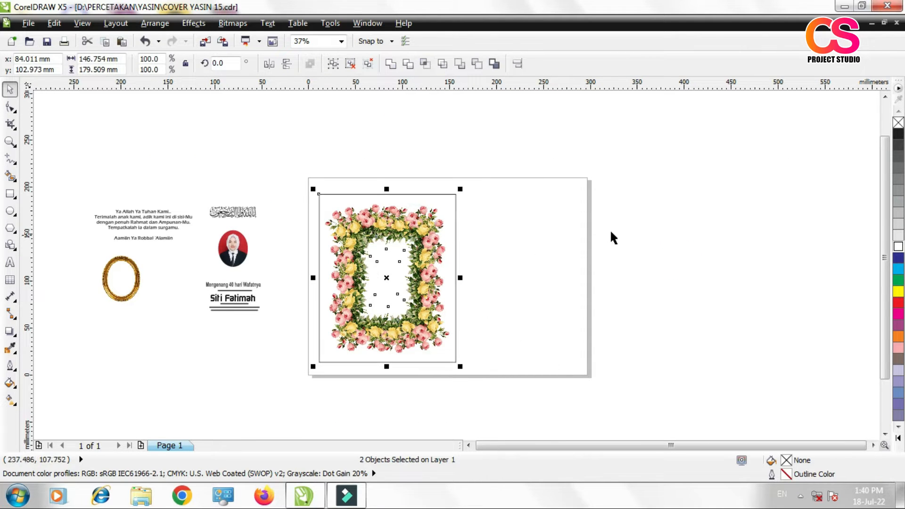
left_click(653, 214)
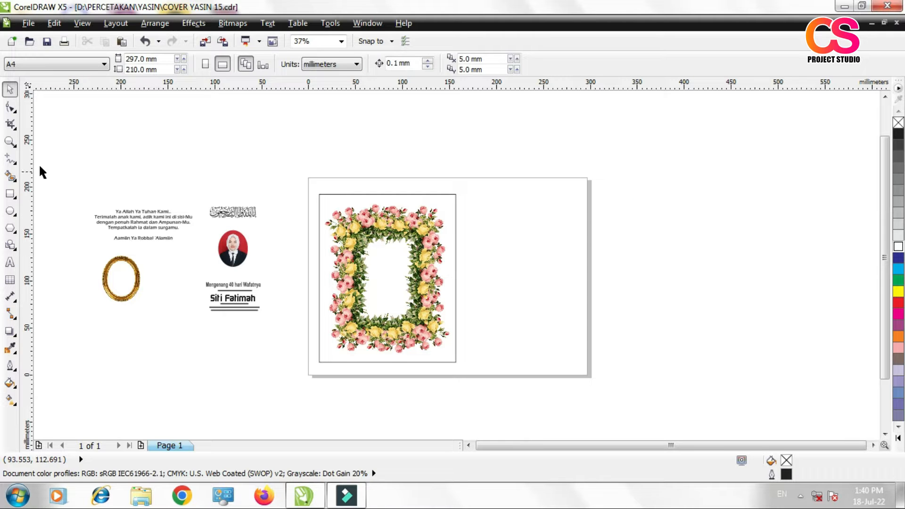
Draw a rectangle about 80 × 113 mm over the middle of the flower frame and fill it with white
key("z")
left_click_drag(302, 178, 607, 379)
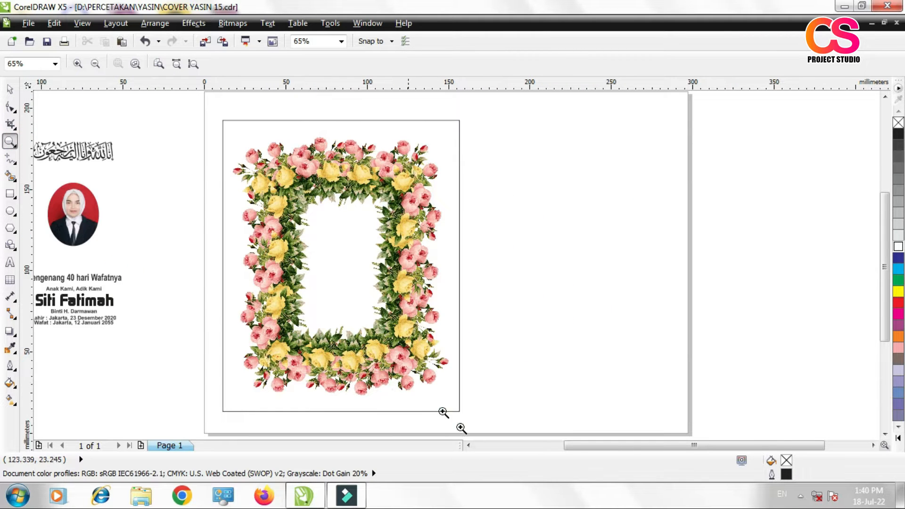
left_click(11, 192)
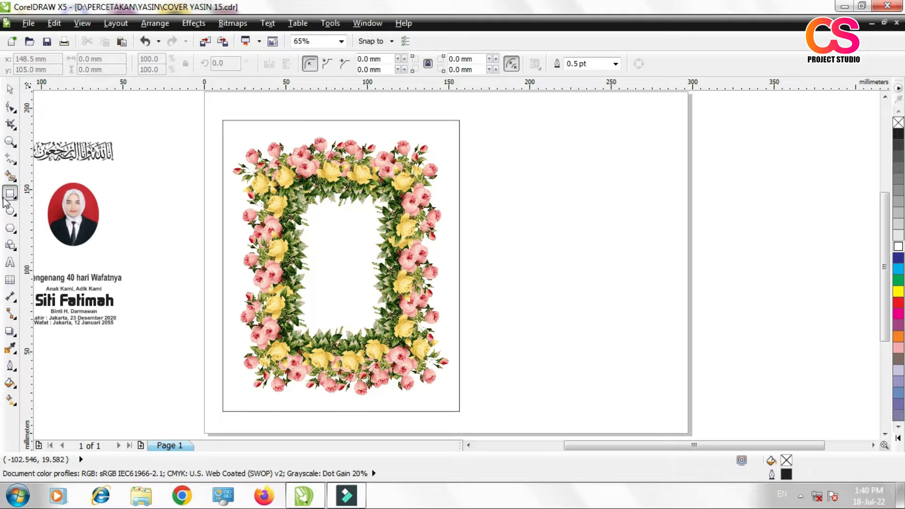
mouse_move(280, 177)
left_mouse_down()
mouse_move(410, 306)
mouse_move(411, 363)
left_mouse_up()
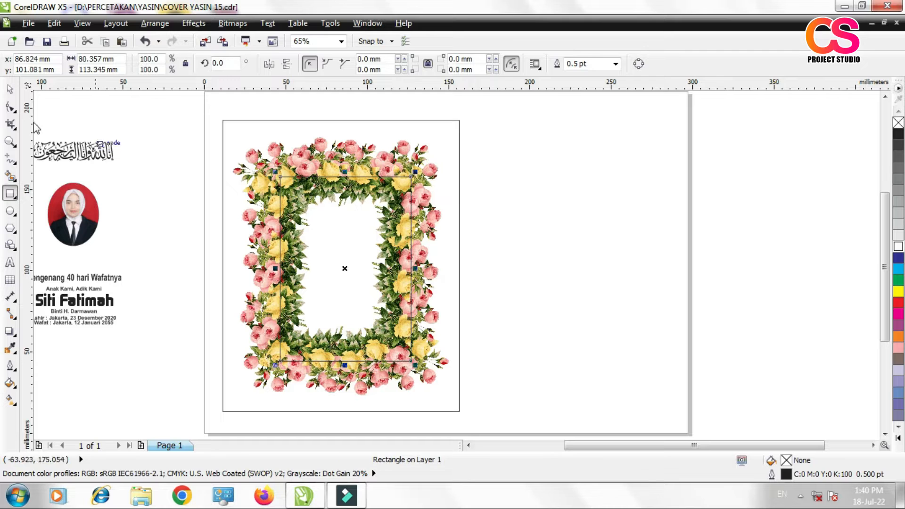
left_click(9, 89)
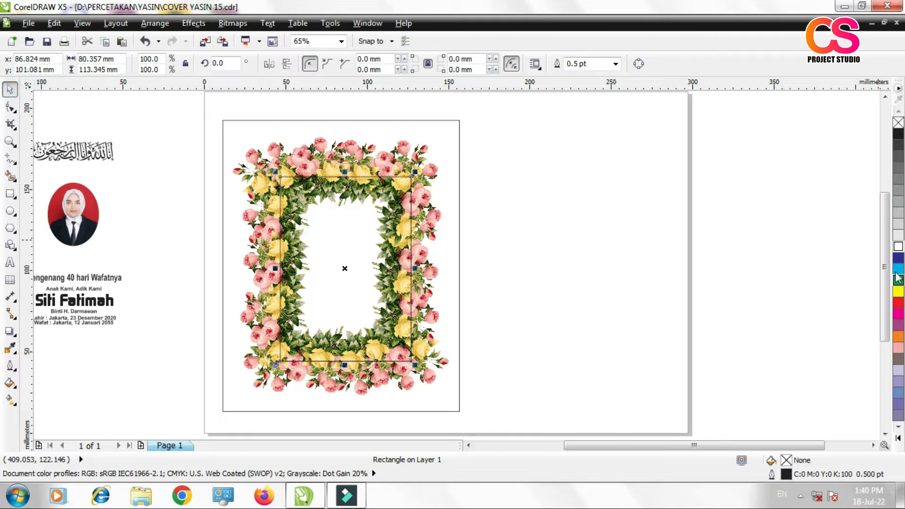
left_click(897, 249)
Shift the white rectangle slightly so it sits centred within the flower frame
scroll(295, 261, "up", 3)
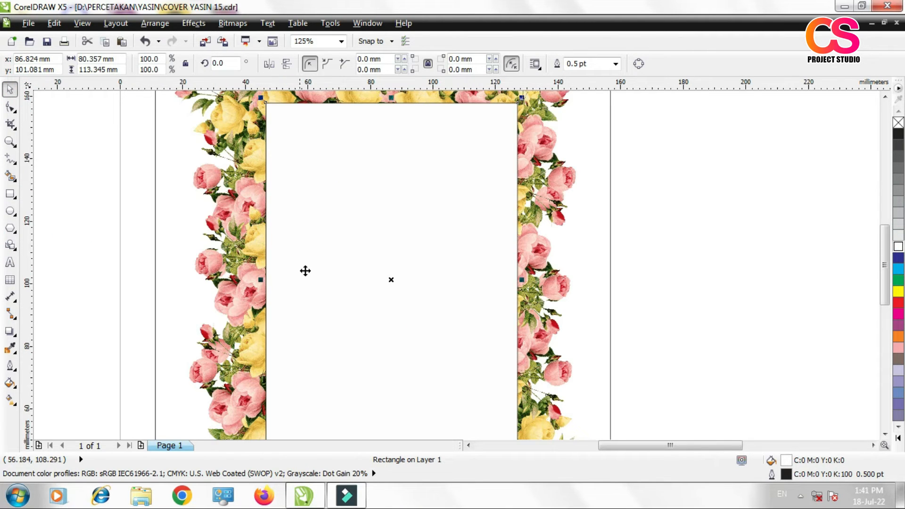
left_click_drag(262, 283, 255, 280)
scroll(303, 260, "down", 3)
scroll(302, 178, "up", 3)
Draw a circle about 5.1 mm in diameter at the white rectangle's upper left corner
key("F7")
scroll(302, 178, "up", 6)
left_click_drag(288, 177, 353, 241)
key("space")
left_click(309, 201)
scroll(307, 194, "down", 6)
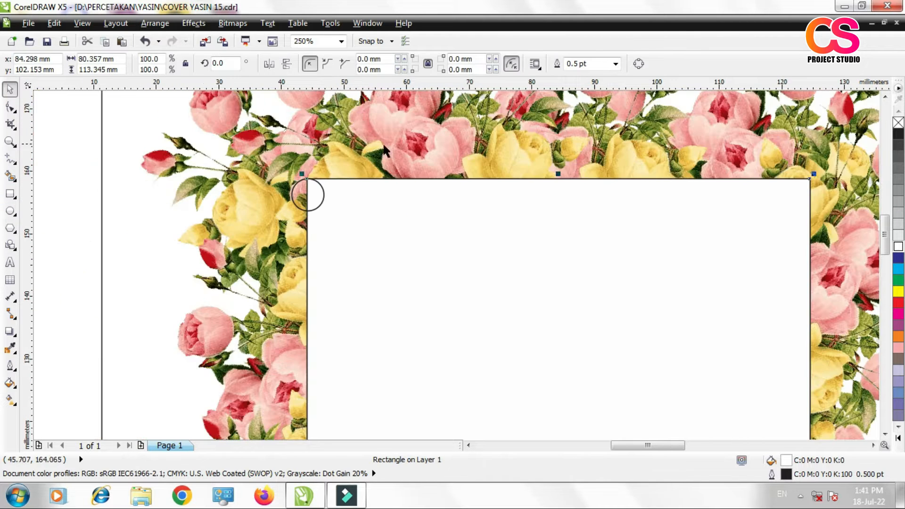
Use the Position transformation to repeat the circle down the white rectangle's left edge with a relative vertical offset of -5.133 mm
left_click(368, 23)
mouse_move(384, 136)
mouse_move(535, 295)
left_click(714, 231)
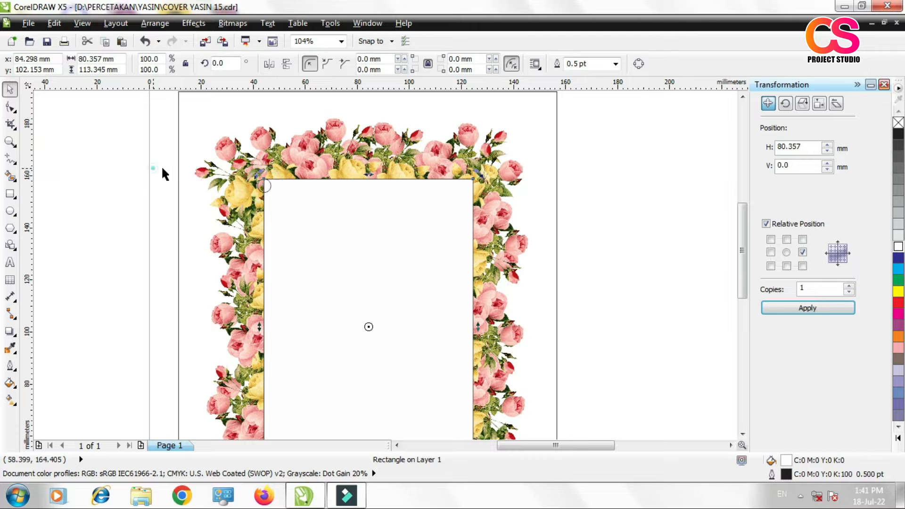
left_click_drag(167, 170, 295, 195)
left_click(786, 266)
left_click(805, 308)
left_click(805, 308)
left_click(804, 309)
left_click(804, 309)
left_click(805, 309)
left_click(807, 309)
left_click(807, 309)
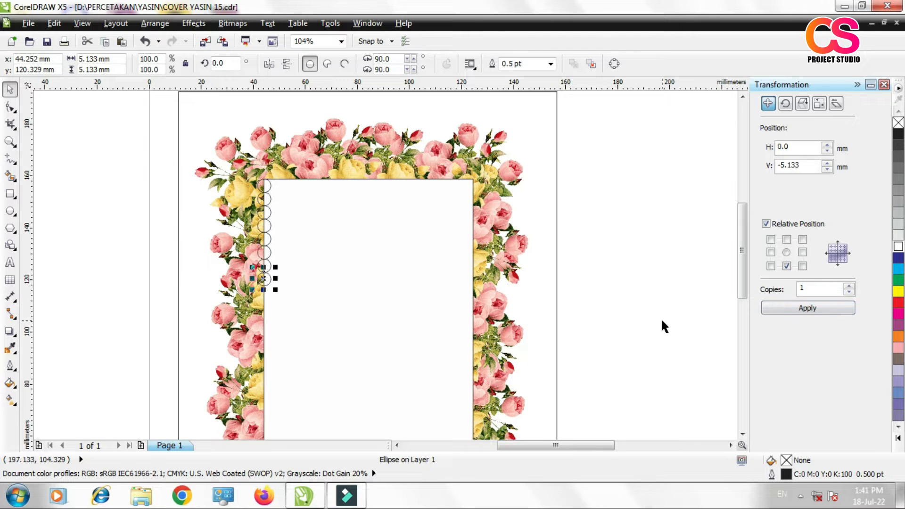
left_click(797, 311)
left_click(797, 310)
left_click(797, 311)
double_click(797, 310)
Extend the column of circles to the white rectangle's lower edge and delete the surplus last circle
scroll(491, 271, "down", 1)
scroll(424, 264, "up", 1)
scroll(402, 253, "down", 1)
scroll(381, 258, "up", 1)
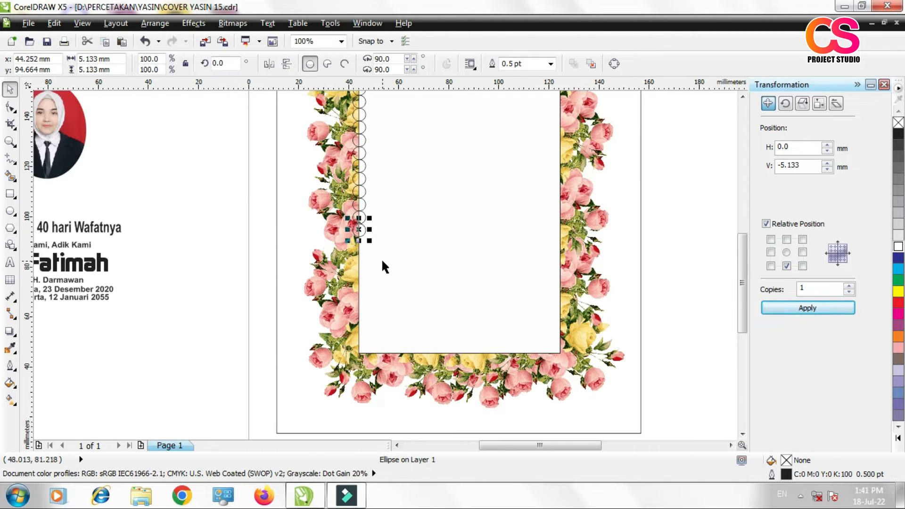
triple_click(793, 310)
triple_click(793, 311)
triple_click(793, 310)
left_click(792, 311)
key("Delete")
left_click(499, 306)
scroll(409, 306, "down", 1)
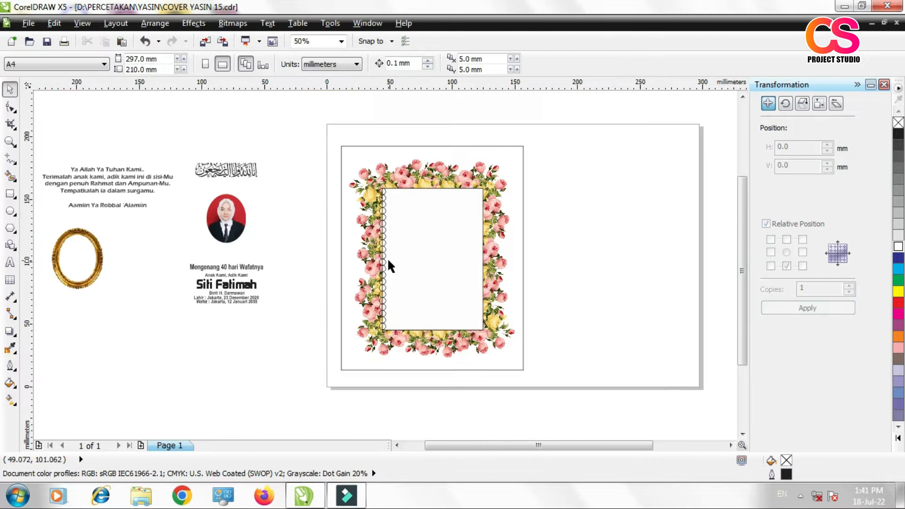
Copy the first circle upward and then to the right, and move the two copies so they straddle the white rectangle's top edge
scroll(371, 231, "up", 1)
left_click_drag(278, 123, 431, 443)
scroll(464, 244, "down", 1)
scroll(301, 149, "up", 2)
left_click(295, 217)
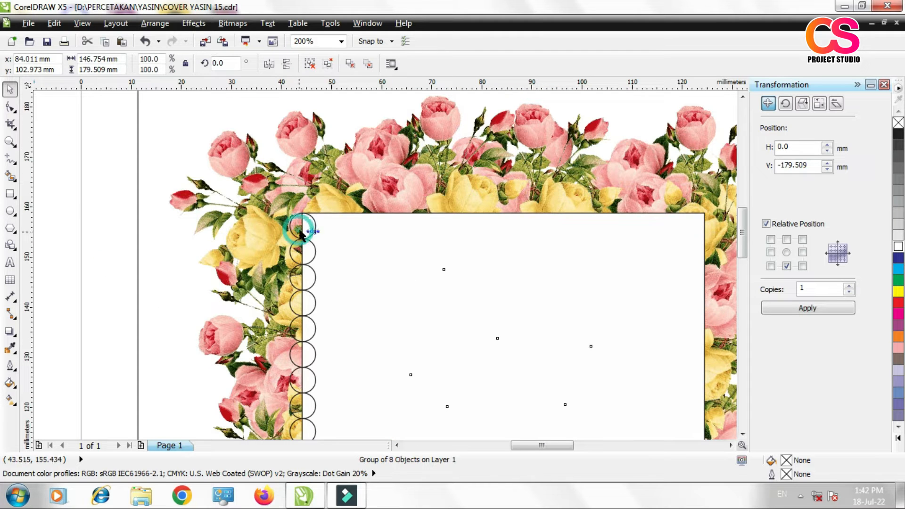
left_click(300, 218)
left_click(787, 240)
left_click(797, 308)
left_click(803, 252)
left_click(794, 309)
left_click_drag(74, 158, 360, 221)
scroll(283, 204, "up", 2)
left_click_drag(465, 195, 464, 246)
scroll(496, 200, "down", 2)
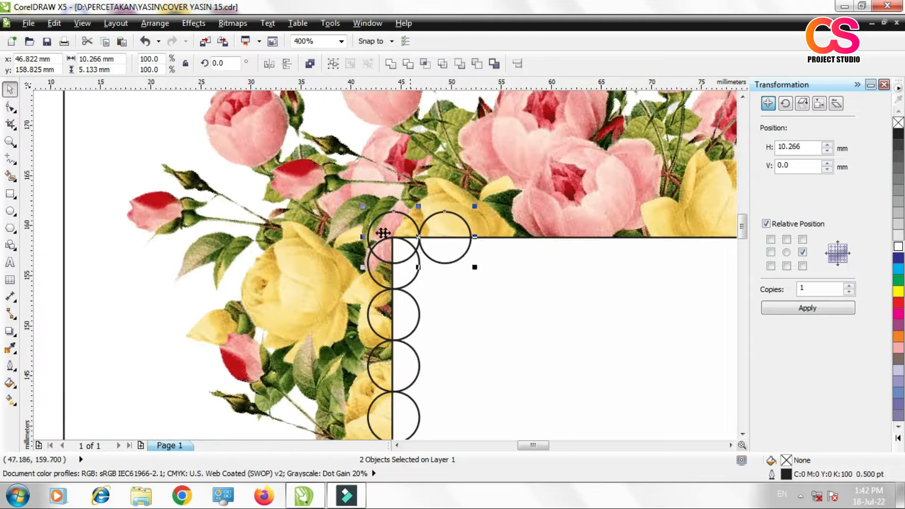
Repeat the circle along the white rectangle's top edge toward its right corner with a relative horizontal offset of 5.133 mm
left_click(788, 310)
triple_click(788, 310)
double_click(788, 310)
scroll(564, 265, "down", 1)
scroll(564, 265, "up", 1)
left_click(788, 309)
left_click(583, 211)
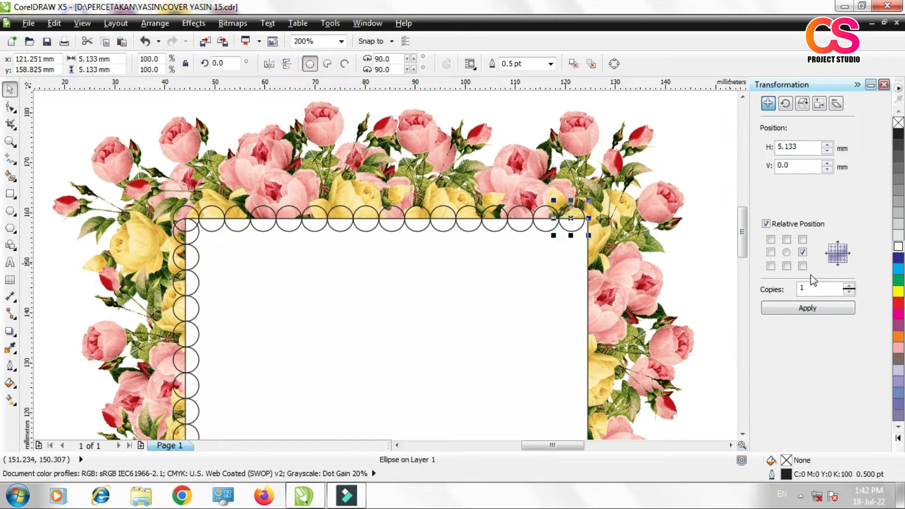
left_click(801, 307)
Try to align the last circle of the top row with the white rectangle's right corner
scroll(600, 220, "up", 1)
scroll(602, 201, "down", 1)
left_click_drag(601, 216, 574, 235)
left_click(579, 198, "shift")
left_click(699, 195)
scroll(581, 206, "down", 1)
left_click(557, 110)
left_click_drag(555, 111, 595, 227)
key("c")
left_click(704, 220)
Repeat the top row's last circle down the right side to the rectangle's lower edge with a relative vertical offset of -5.133 mm
left_click(578, 220)
left_click(786, 267)
left_click(797, 311)
left_click(796, 311)
scroll(579, 254, "down", 1)
scroll(614, 428, "up", 1)
left_click(806, 311)
left_click(806, 311)
left_click(805, 312)
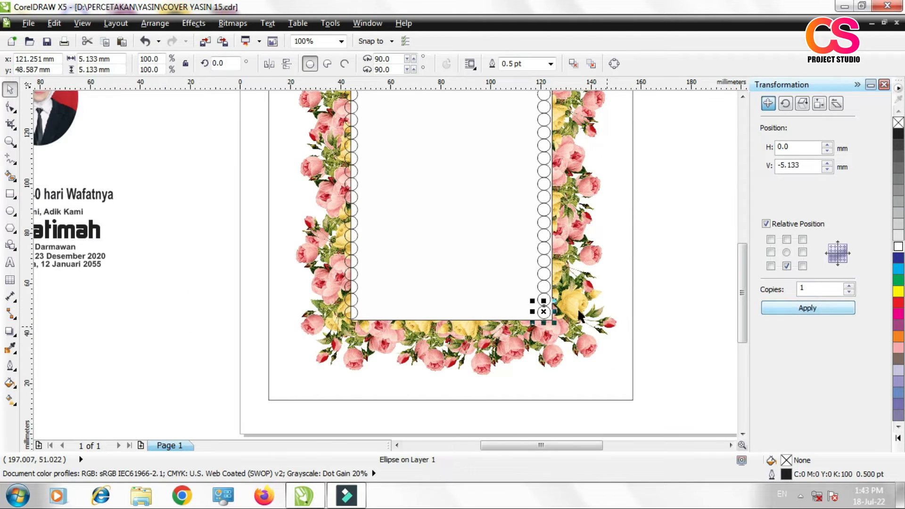
Narrow the white rectangle to about 77 mm so its right edge runs through the centres of the right-hand circles
scroll(575, 307, "down", 1)
scroll(533, 210, "up", 1)
left_click(590, 245)
scroll(592, 245, "up", 1)
left_click(595, 320)
scroll(545, 257, "down", 2)
scroll(541, 212, "up", 1)
scroll(473, 380, "down", 1)
scroll(474, 373, "up", 2)
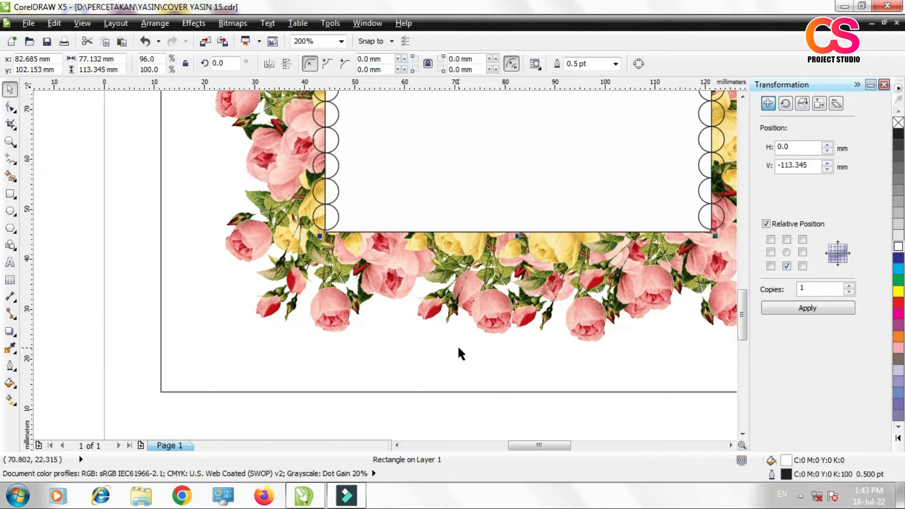
Extend the left column by one circle below and repeat that circle across the bottom to the right-hand column
left_click(335, 225)
left_click(798, 312)
left_click(803, 252)
left_click(804, 309)
left_click(804, 309)
left_click(803, 309)
left_click(803, 309)
Stretch the white rectangle downward to about 115.5 mm high so its lower edge runs through the bottom circles' centres
left_click(549, 222)
left_click_drag(518, 235, 521, 247)
scroll(521, 247, "down", 3)
scroll(530, 213, "up", 2)
scroll(542, 156, "down", 1)
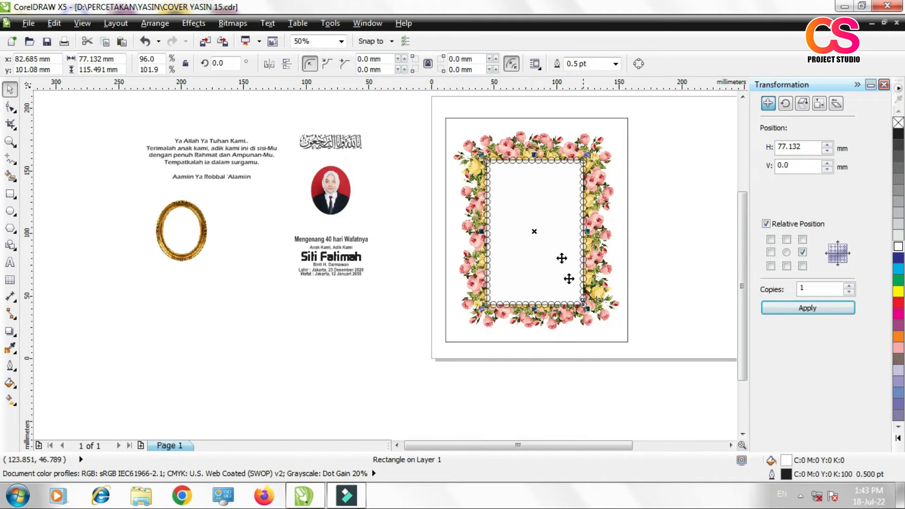
Weld the circles along the white rectangle's left, top and bottom edges into a single shape
left_click(413, 131)
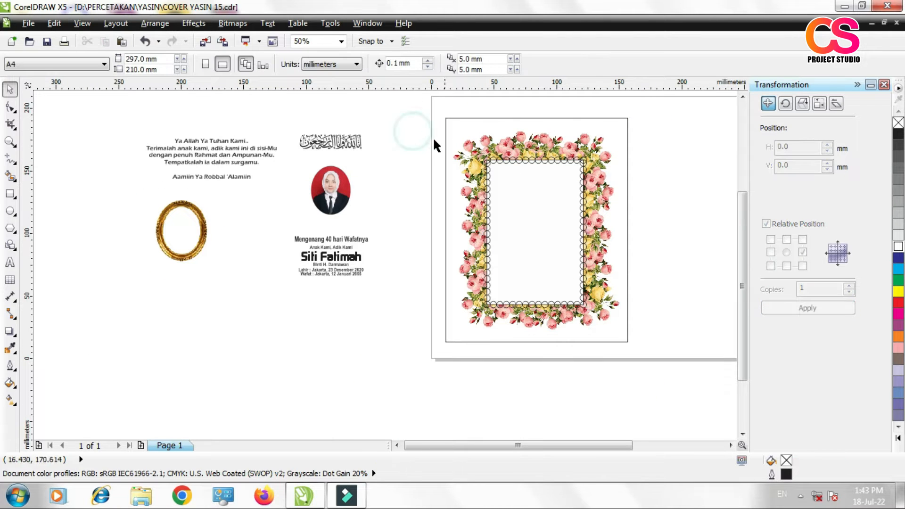
left_click_drag(543, 302, 584, 321)
left_click(414, 167)
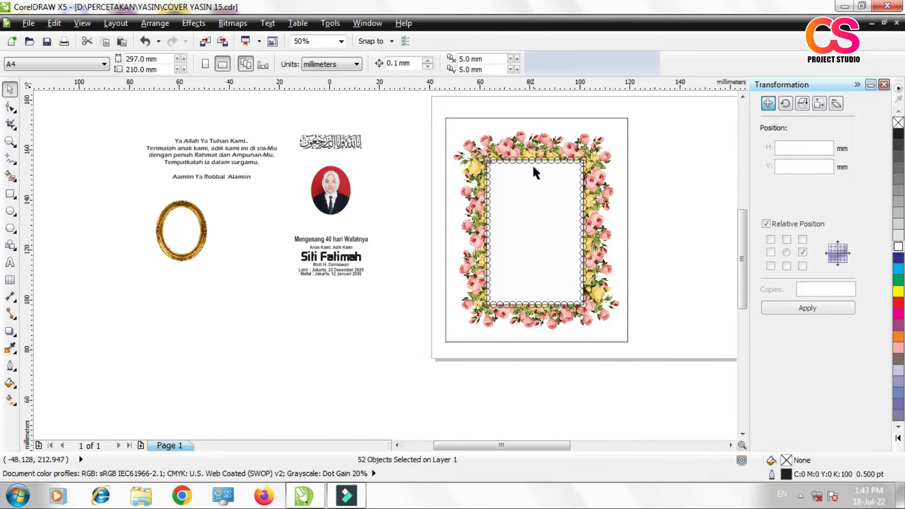
scroll(533, 164, "up", 2)
Weld the merged left, top and bottom circles with the white rectangle into one scalloped panel
left_click(350, 158)
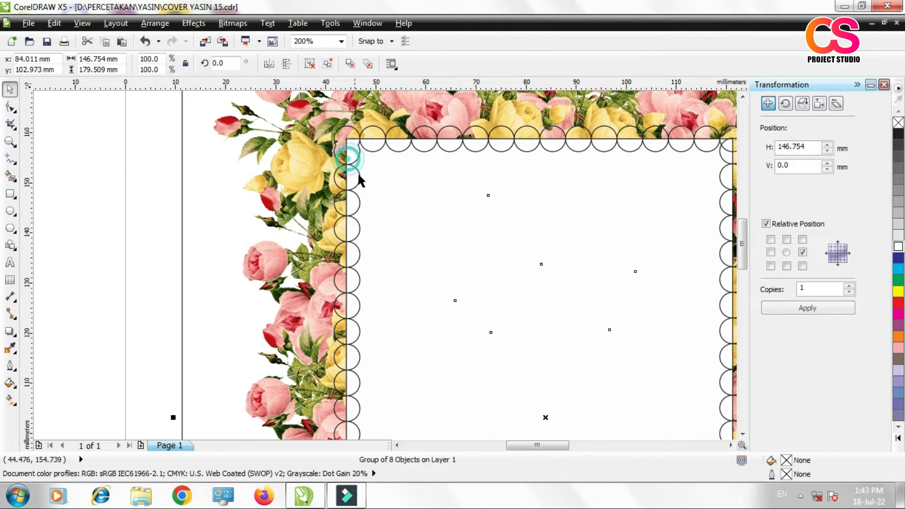
left_click(158, 227)
left_click(342, 189)
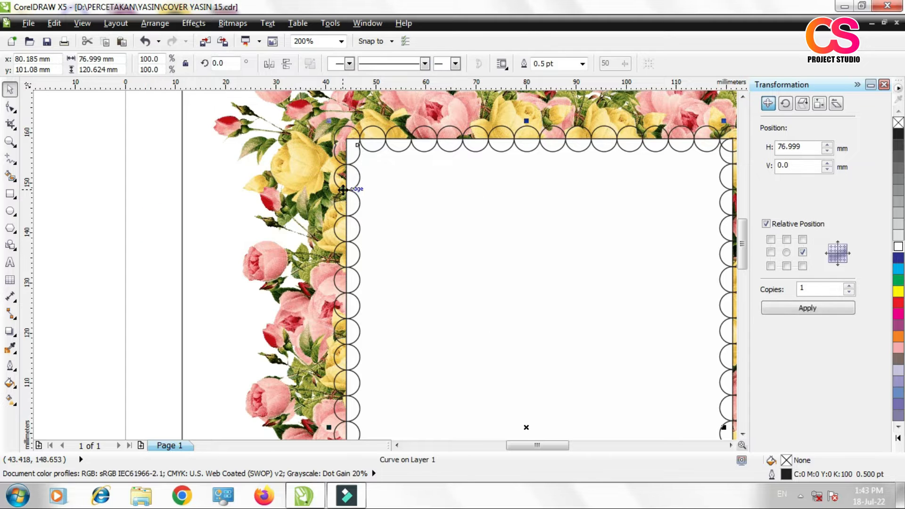
left_click_drag(456, 144, 448, 210)
key("ctrl+z")
left_click(424, 220, "shift")
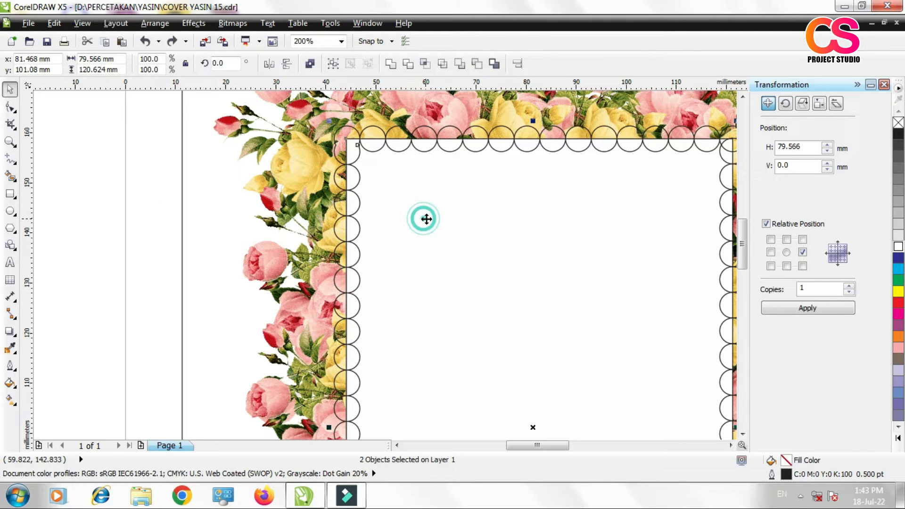
left_click(394, 64)
scroll(352, 134, "down", 2)
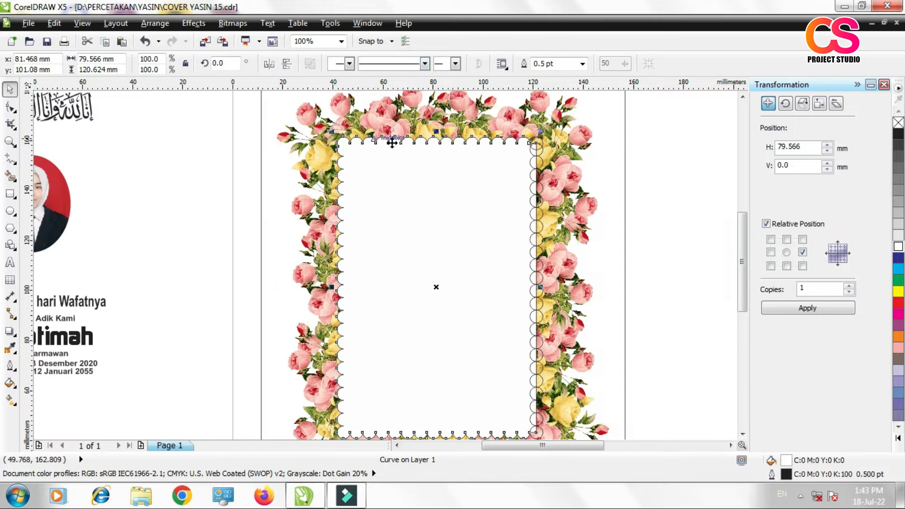
scroll(517, 152, "down", 2)
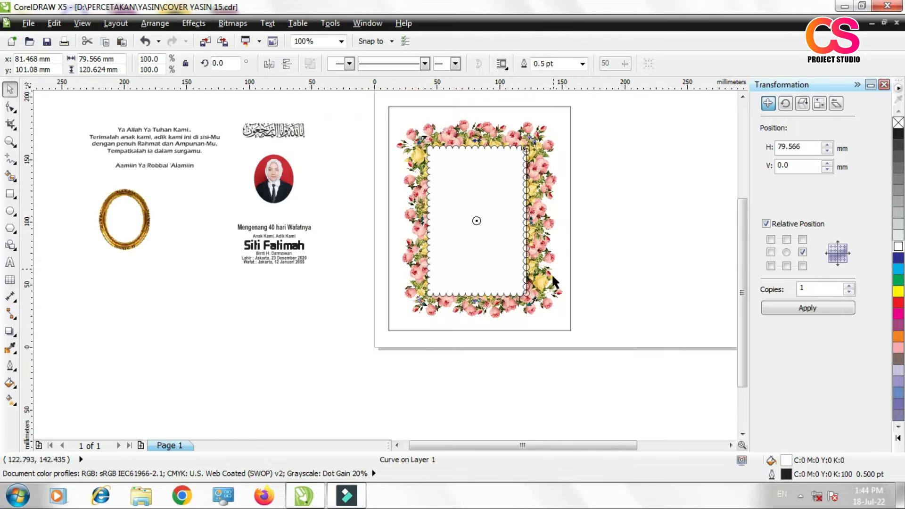
left_click(556, 300)
left_click_drag(622, 307, 508, 140)
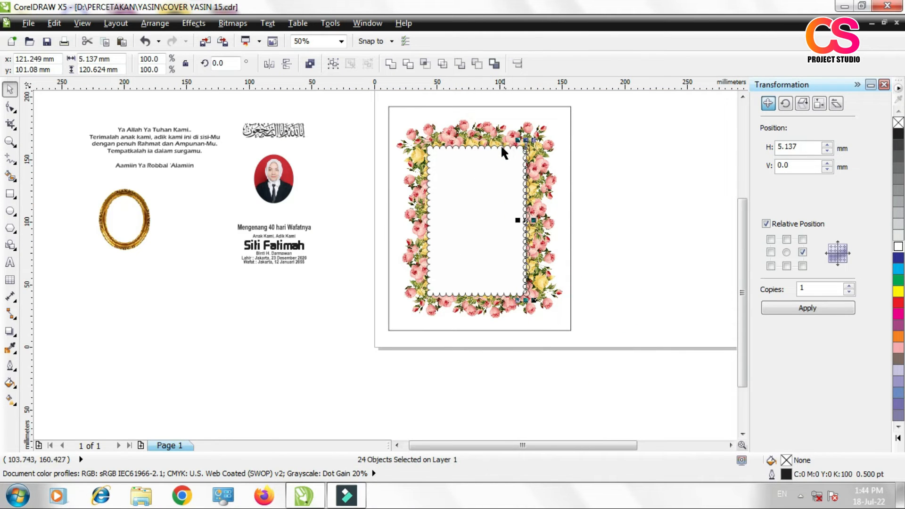
left_click(488, 147)
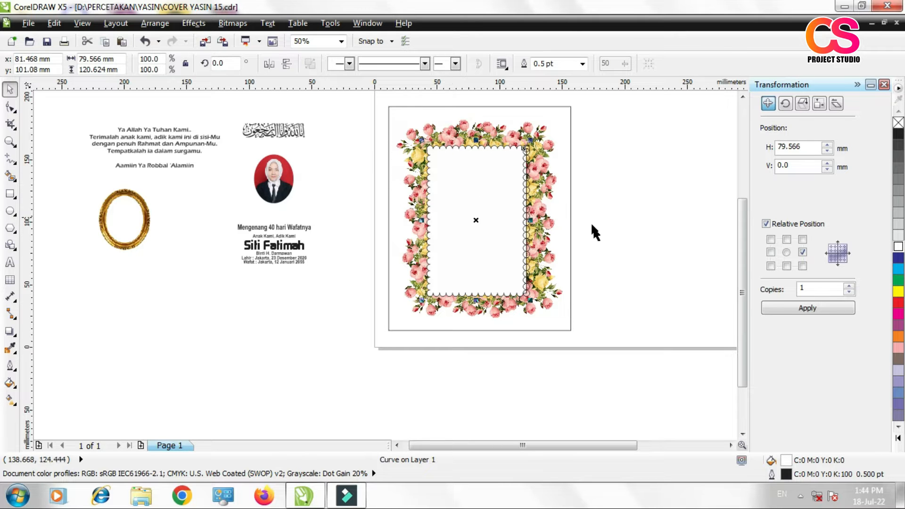
left_click(644, 199)
left_click_drag(515, 117, 543, 297)
key("ctrl+z")
left_click(626, 192)
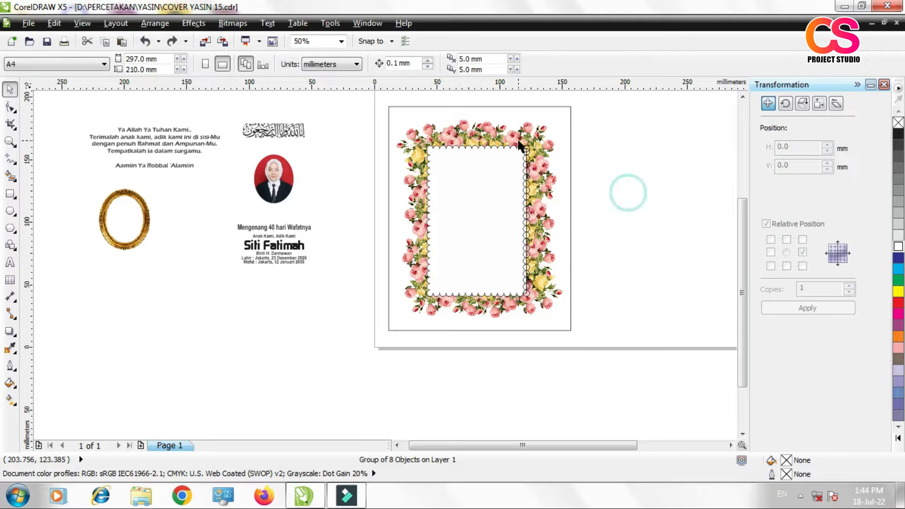
Weld the remaining circles along the white panel's right edge into a single shape
left_click(506, 106)
left_click_drag(498, 92, 543, 315)
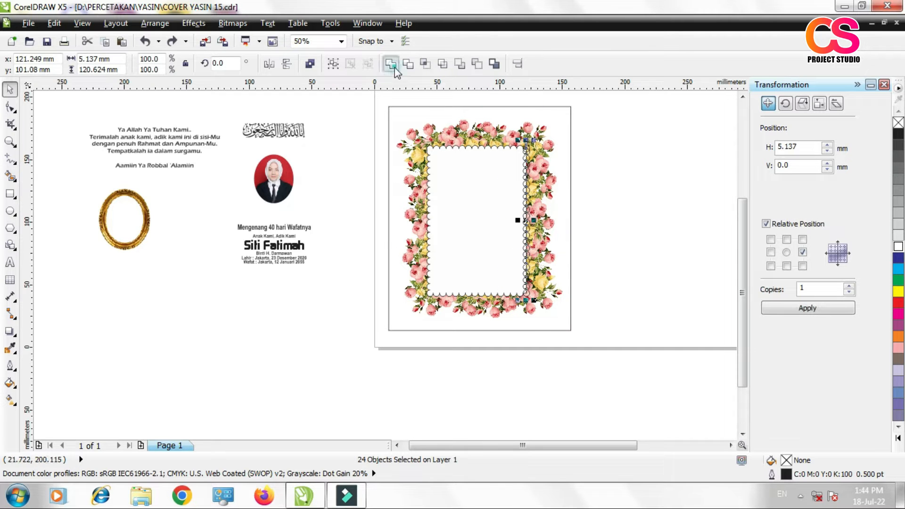
scroll(567, 180, "up", 2)
scroll(474, 222, "down", 1)
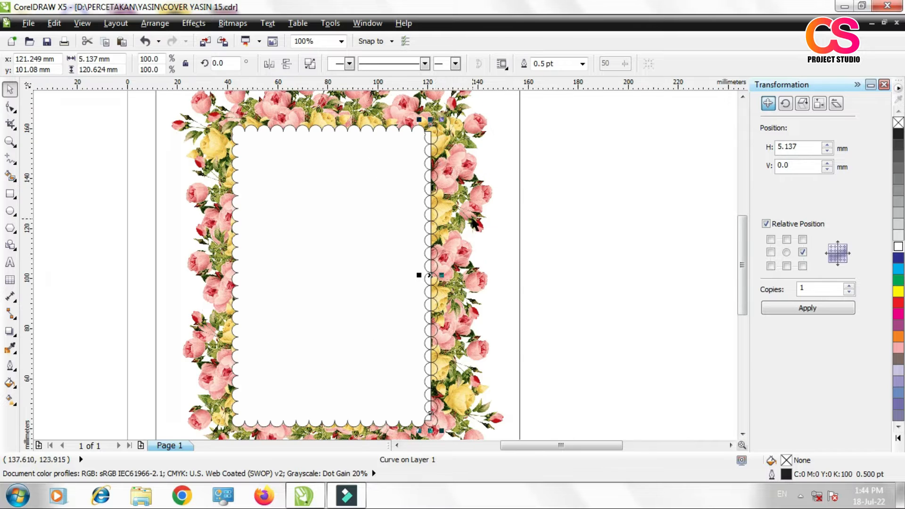
Weld the merged right-hand circles to the white panel so all four sides are scalloped
left_click(379, 175, "shift")
left_click(389, 65)
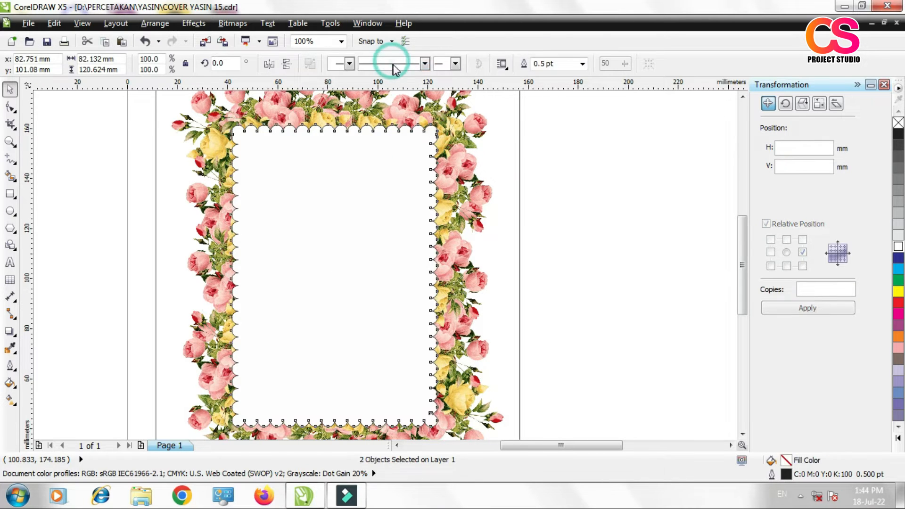
left_click(634, 219)
scroll(470, 169, "down", 3)
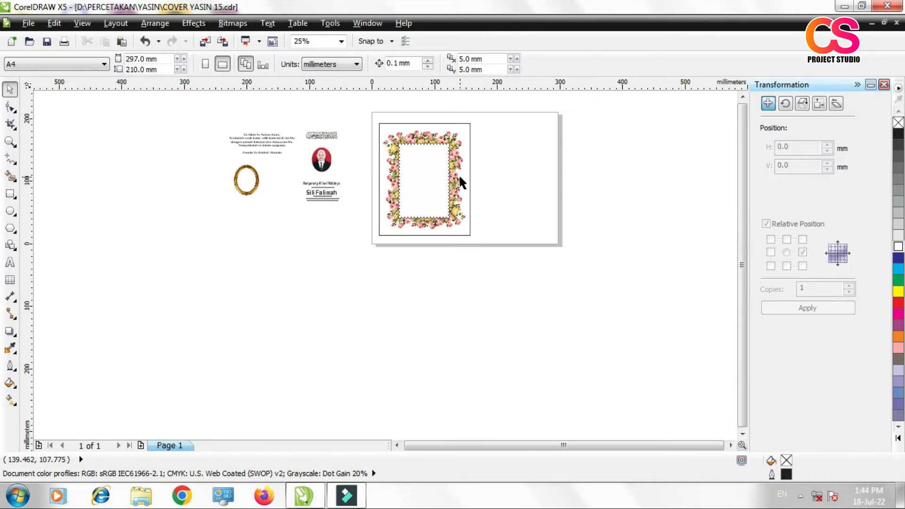
Remove the outline from the scalloped white panel
scroll(446, 107, "up", 1)
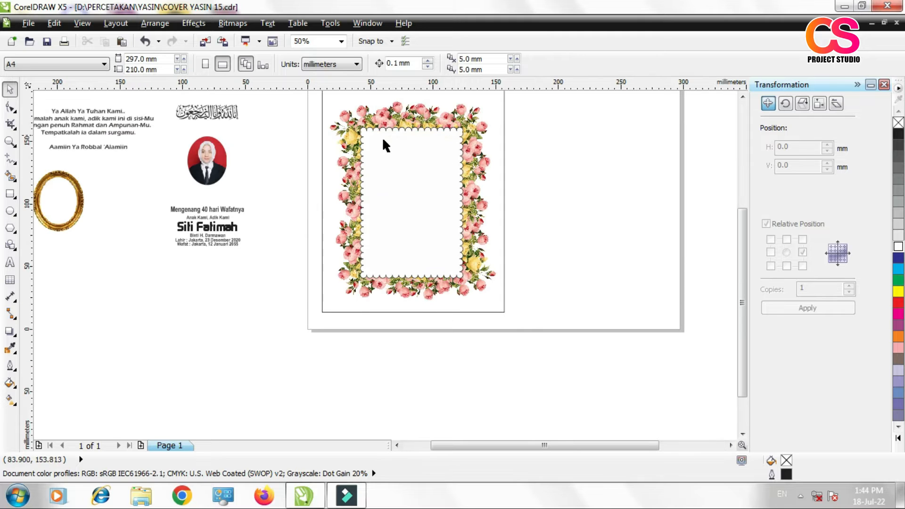
scroll(390, 142, "down", 1)
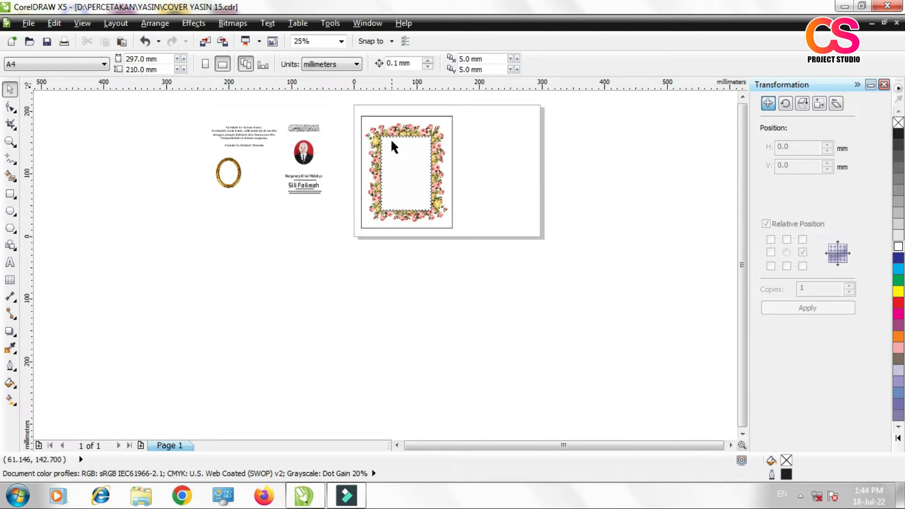
scroll(394, 131, "up", 2)
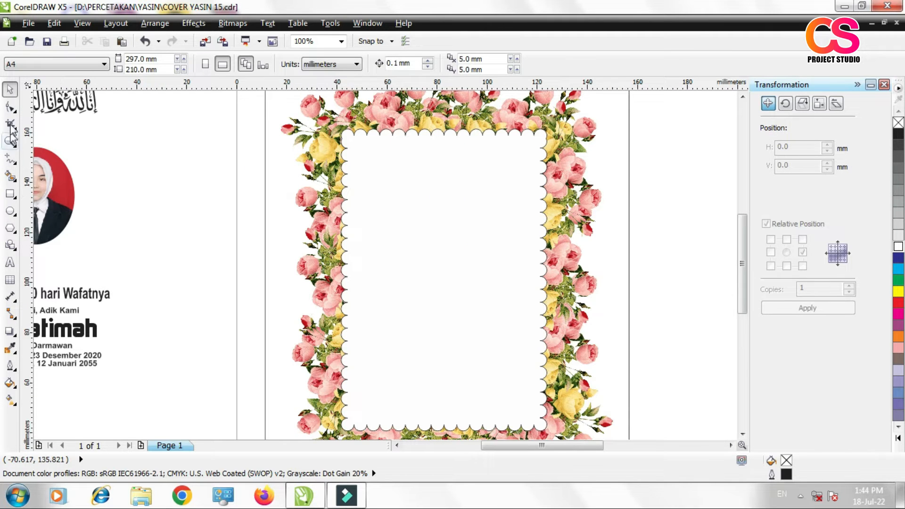
left_click(11, 122)
left_click(10, 141)
scroll(299, 96, "down", 1)
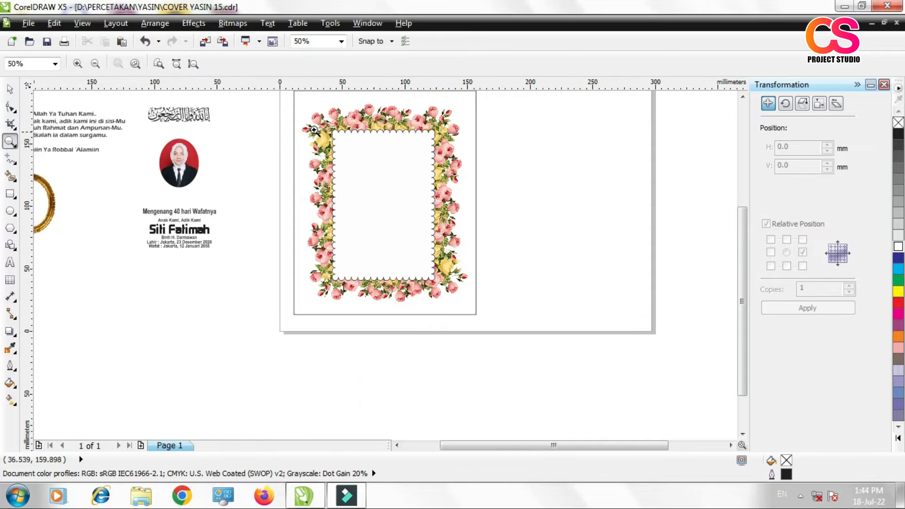
scroll(315, 126, "down", 1)
left_click_drag(302, 108, 401, 229)
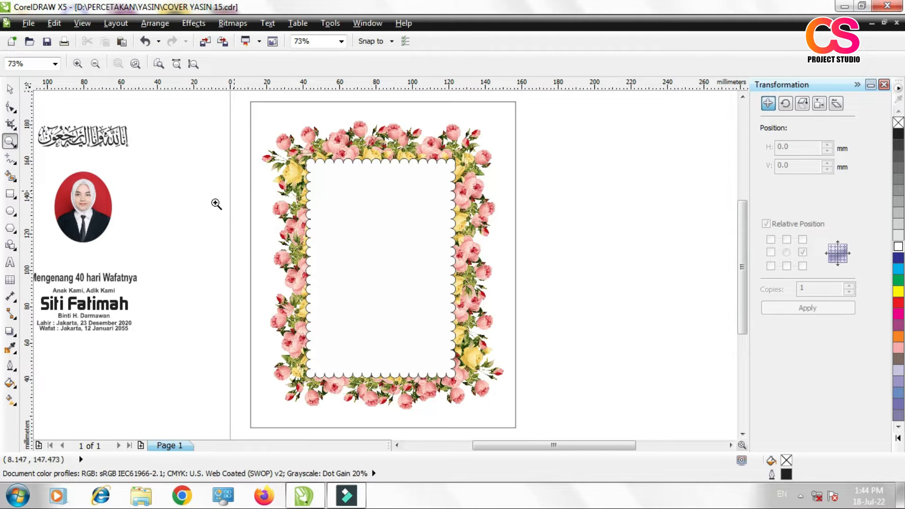
key("space")
left_click(353, 208)
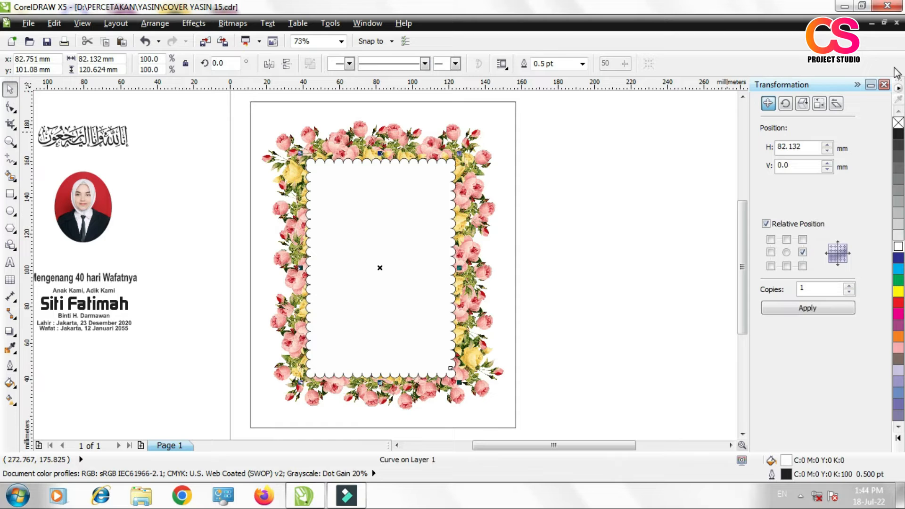
right_click(897, 124)
left_click(643, 152)
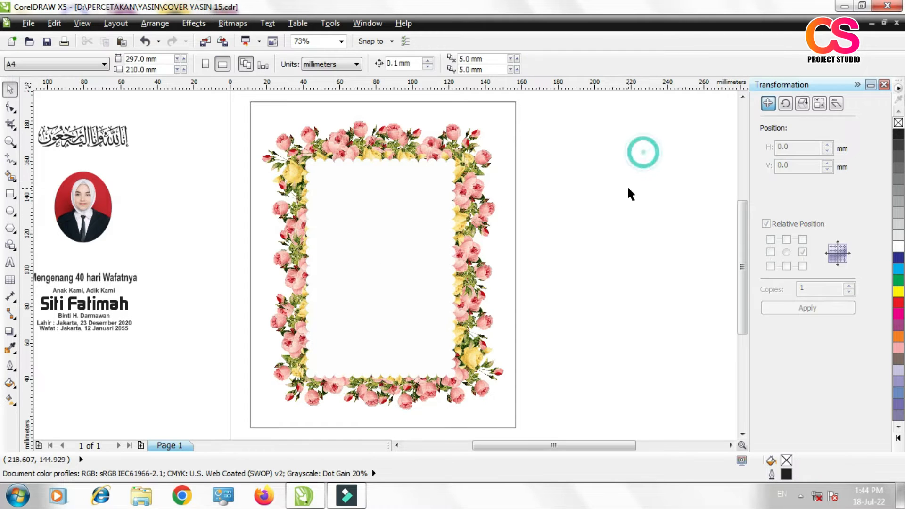
Draw a rectangle about 68.4 by 104.2 mm inside the scalloped white panel
left_click(8, 191)
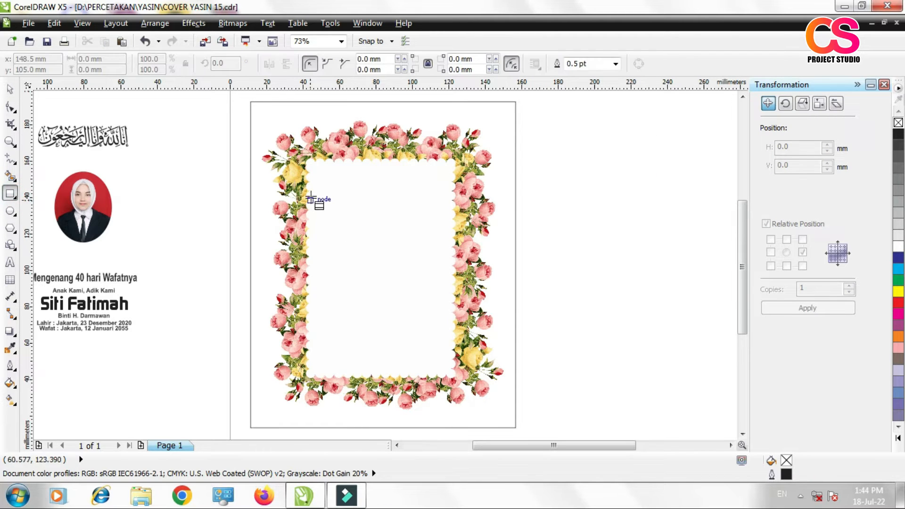
left_click_drag(320, 174, 436, 370)
left_click_drag(439, 363, 443, 364)
scroll(321, 283, "up", 2)
left_click_drag(314, 250, 307, 251)
left_click_drag(387, 263, 387, 263)
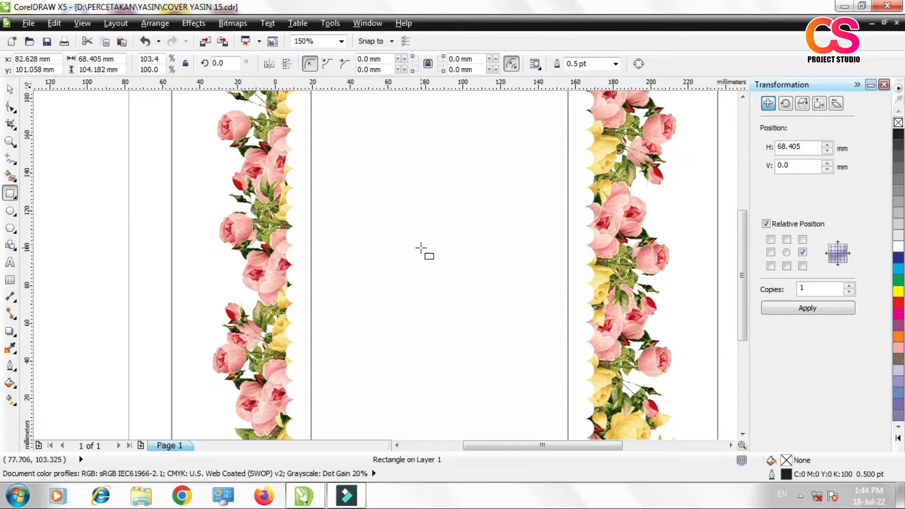
scroll(425, 250, "down", 5)
Centre the inner rectangle horizontally and vertically on the scalloped white panel
left_click(10, 89)
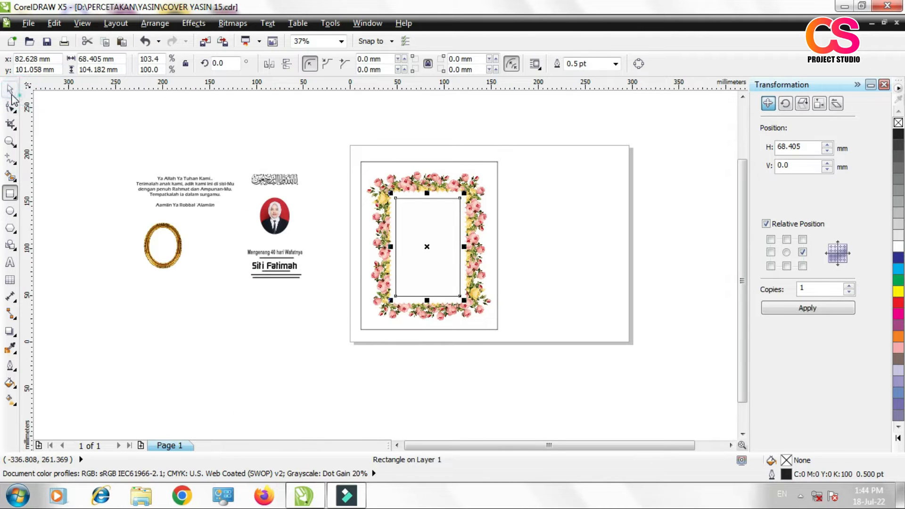
left_click(406, 192, "shift")
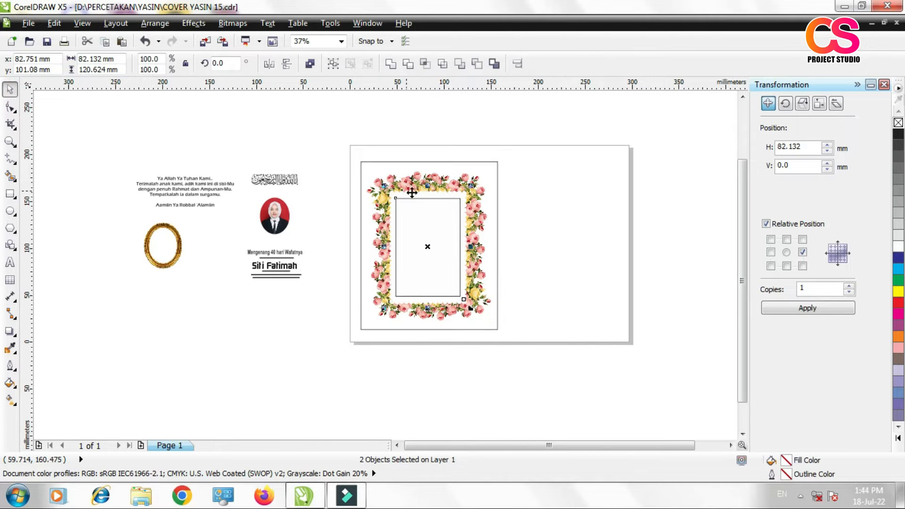
left_click(614, 216)
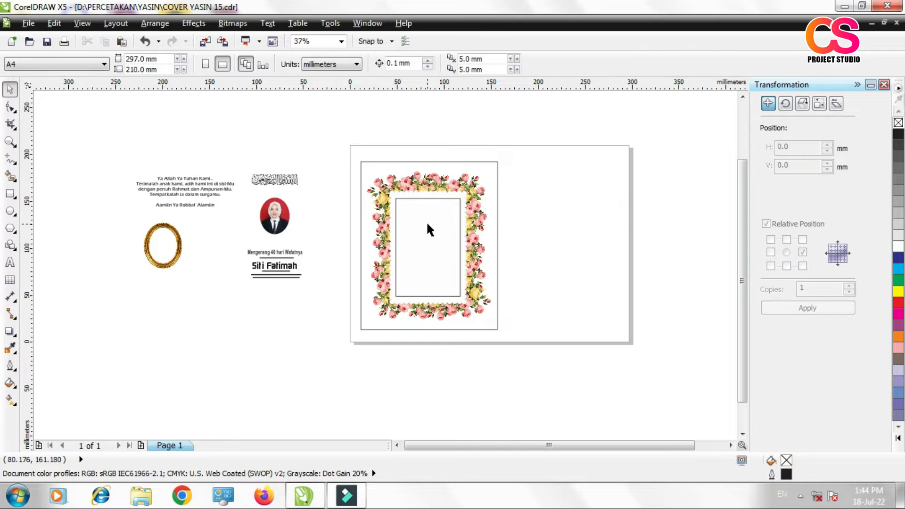
Thicken the inner rectangle's outline, trying 8 pt before choosing a thinner border weight
scroll(426, 222, "up", 1)
scroll(412, 177, "up", 1)
left_click(404, 195)
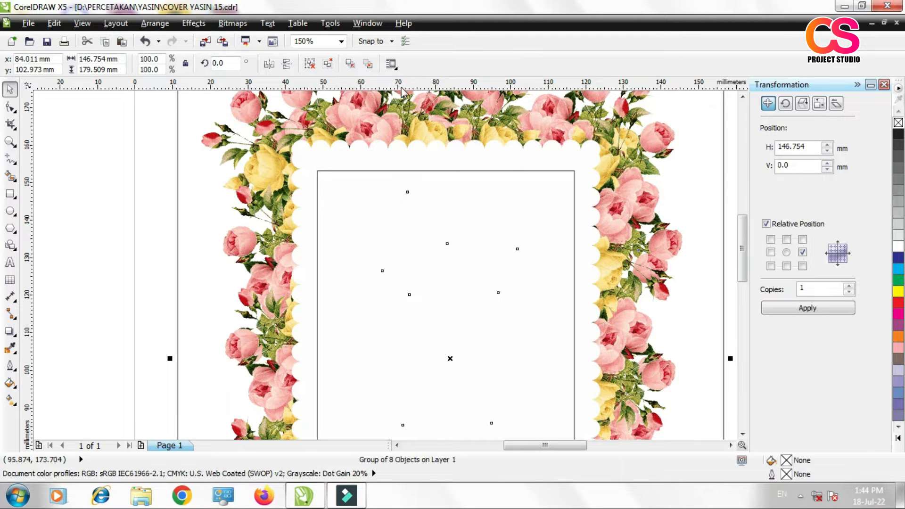
left_click(121, 149)
left_click(320, 170)
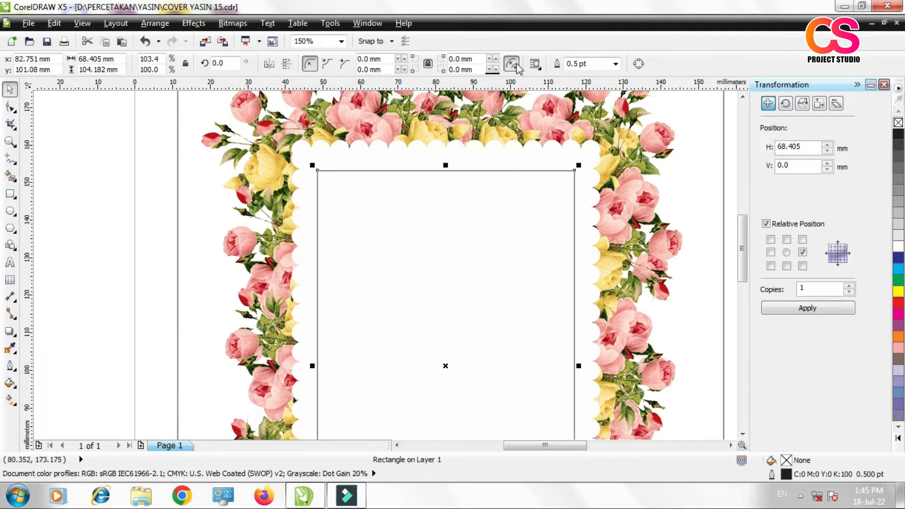
left_click(615, 63)
left_click(584, 157)
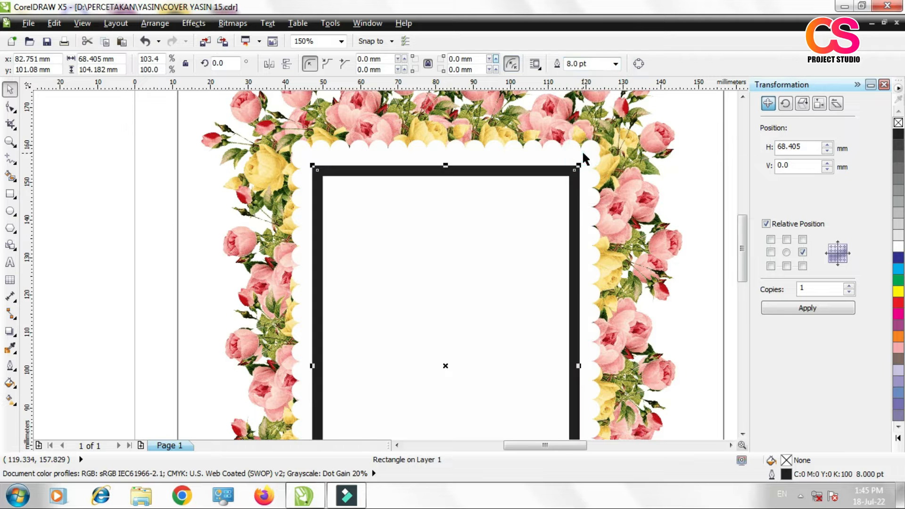
left_click(615, 64)
left_click(574, 134)
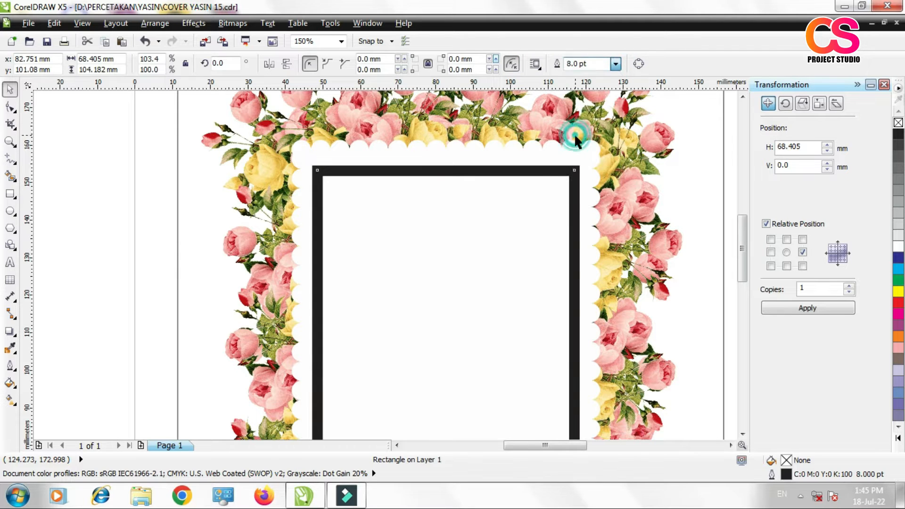
Sample the dark red (R152 G15 B15) from a rose above the panel and apply it to the inner rectangle's outline
left_click(10, 348)
left_click(367, 122)
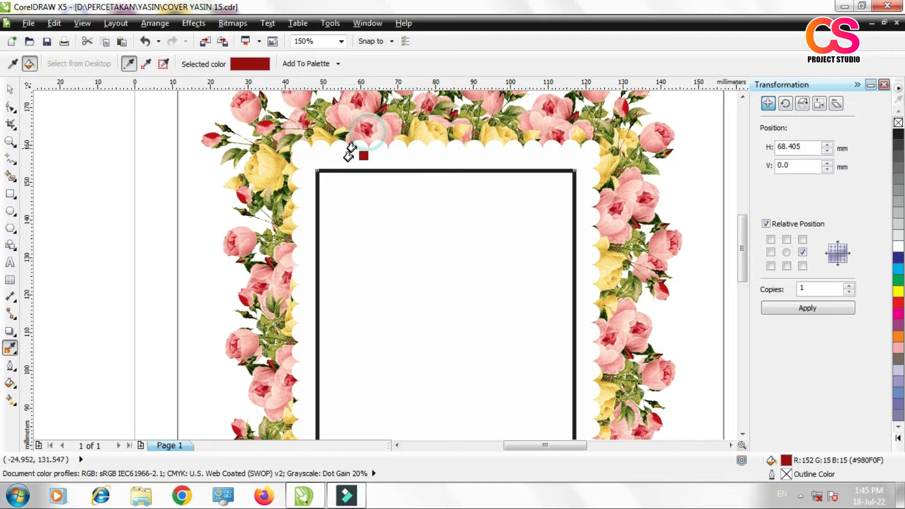
scroll(347, 175, "up", 2)
scroll(345, 181, "up", 1)
left_click(346, 189)
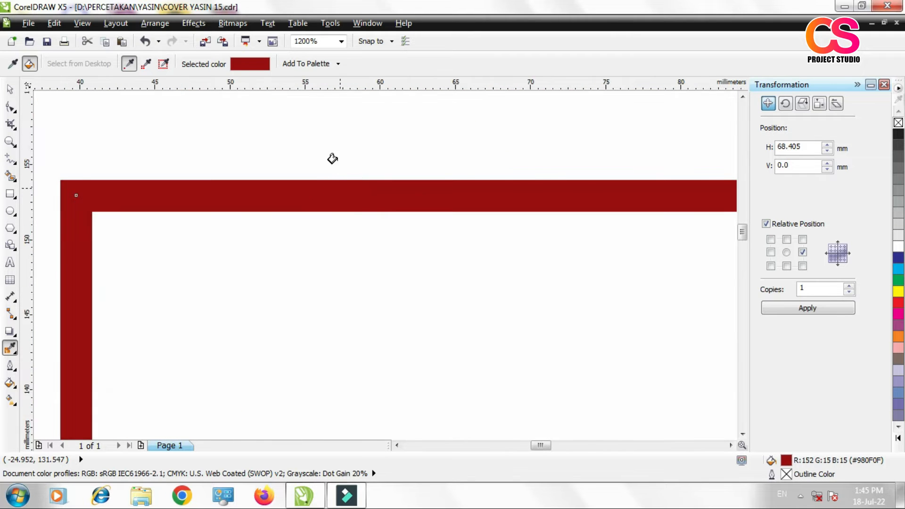
scroll(332, 153, "down", 3)
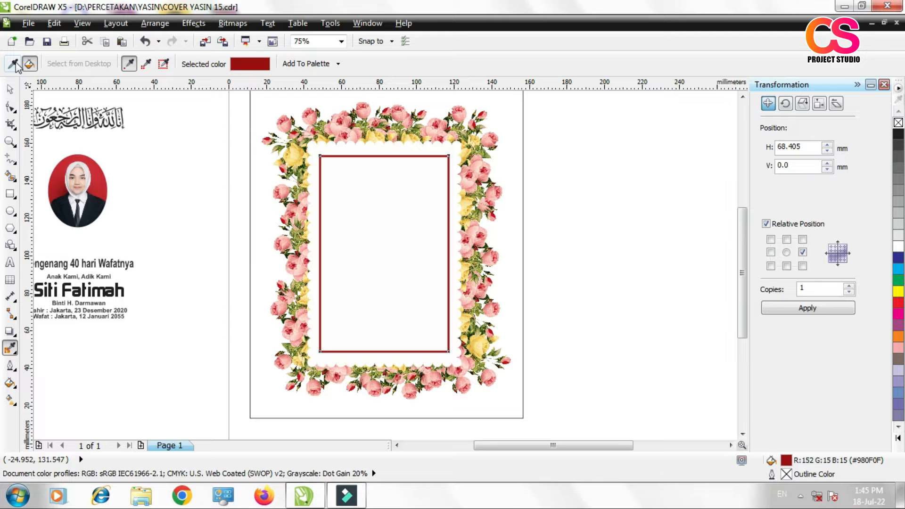
left_click(9, 88)
left_click(702, 193)
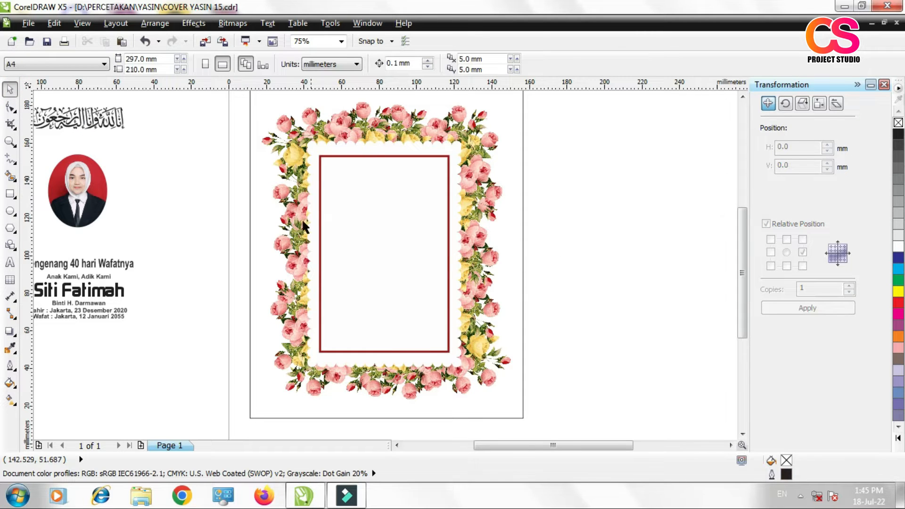
Draw a narrow vertical rectangle about 9.2 by 195.4 mm along the cover frame's left edge
scroll(310, 183, "down", 2)
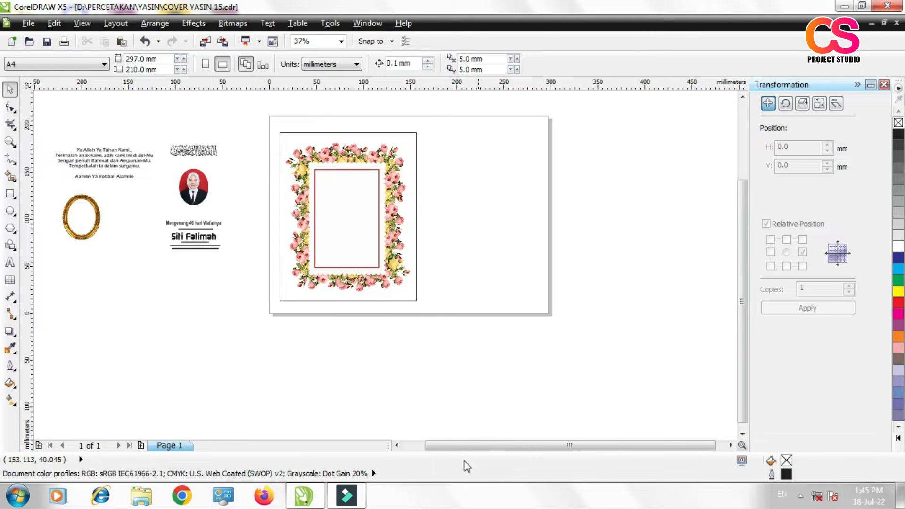
scroll(301, 179, "up", 2)
scroll(340, 205, "down", 2)
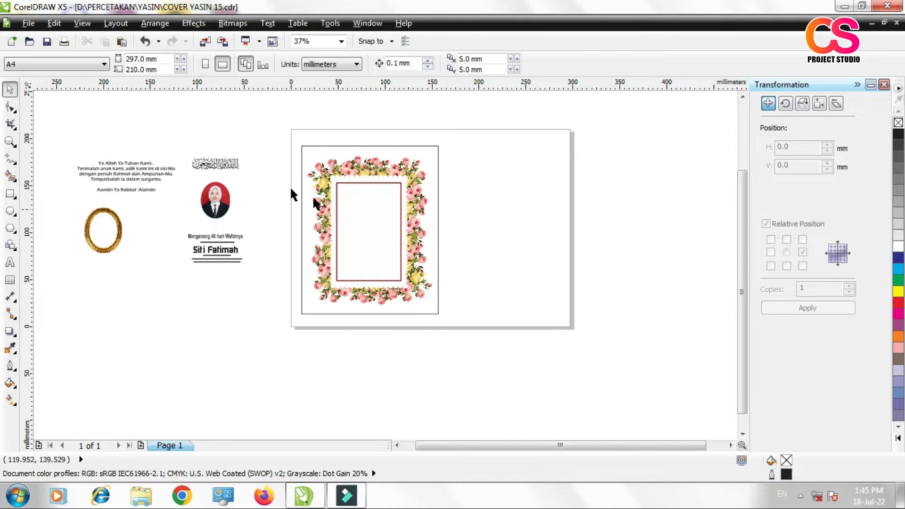
left_click_drag(289, 135, 463, 313)
left_click(512, 225)
left_click(16, 193)
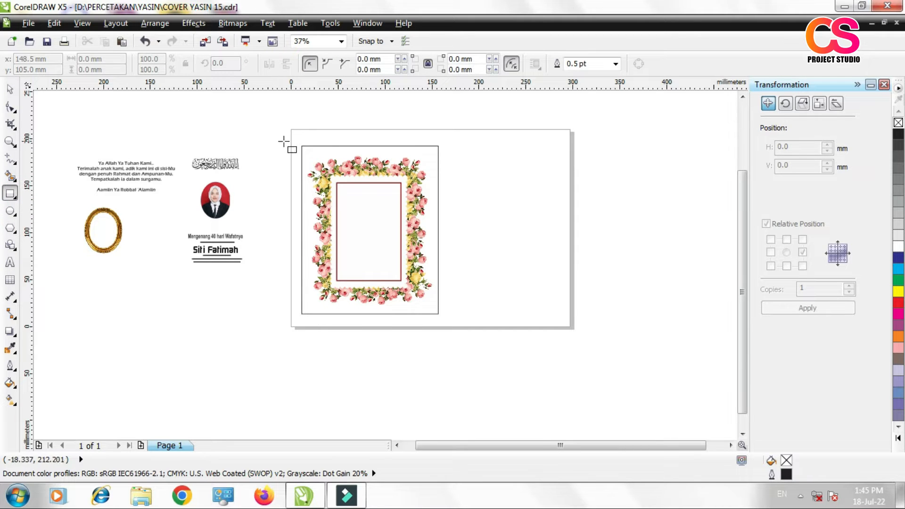
left_click_drag(292, 141, 303, 324)
scroll(307, 261, "up", 2)
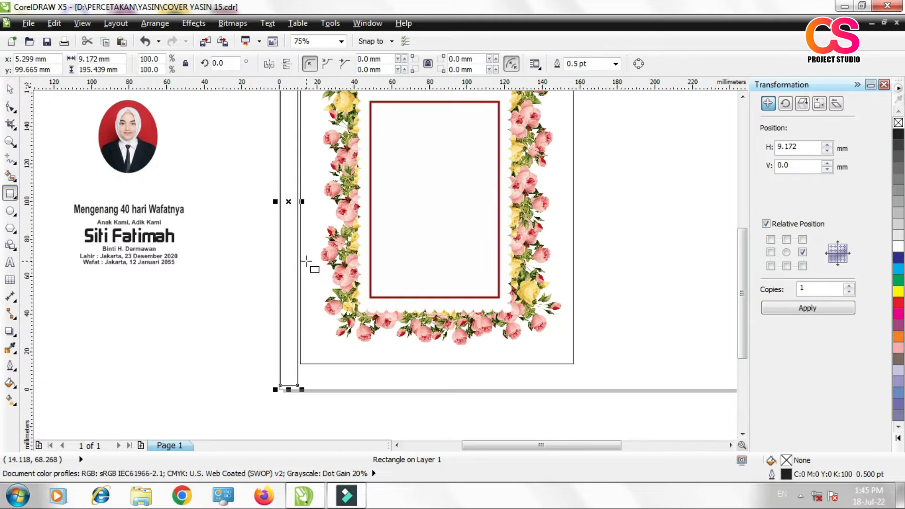
Duplicate the narrow strip with a 9.172 mm horizontal offset and move both strips clear of the cover
left_click(807, 308)
left_click(10, 88)
scroll(348, 224, "down", 2)
left_click(319, 198, "shift")
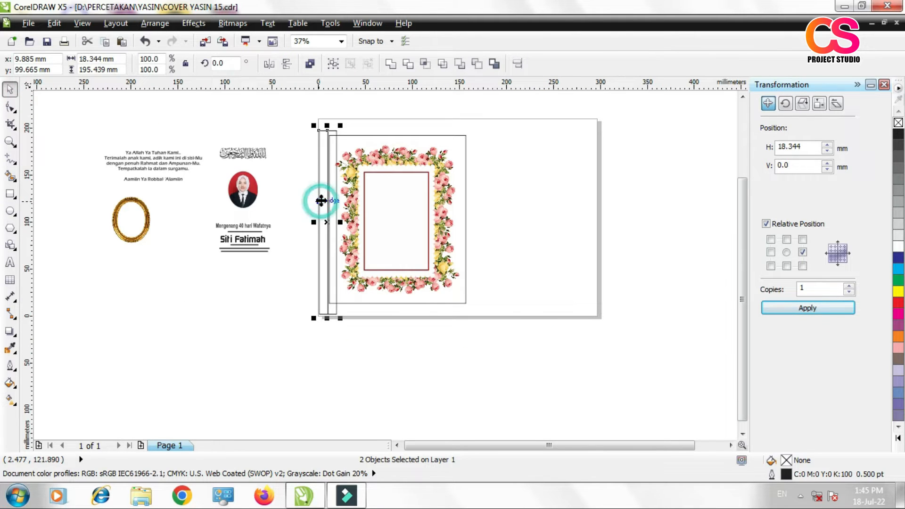
left_click_drag(319, 198, 532, 231)
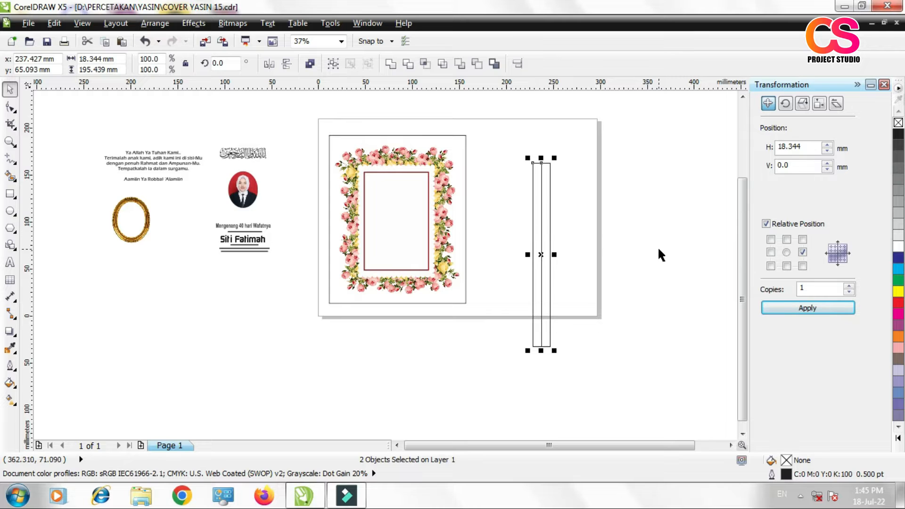
left_click(662, 259)
scroll(545, 182, "up", 2)
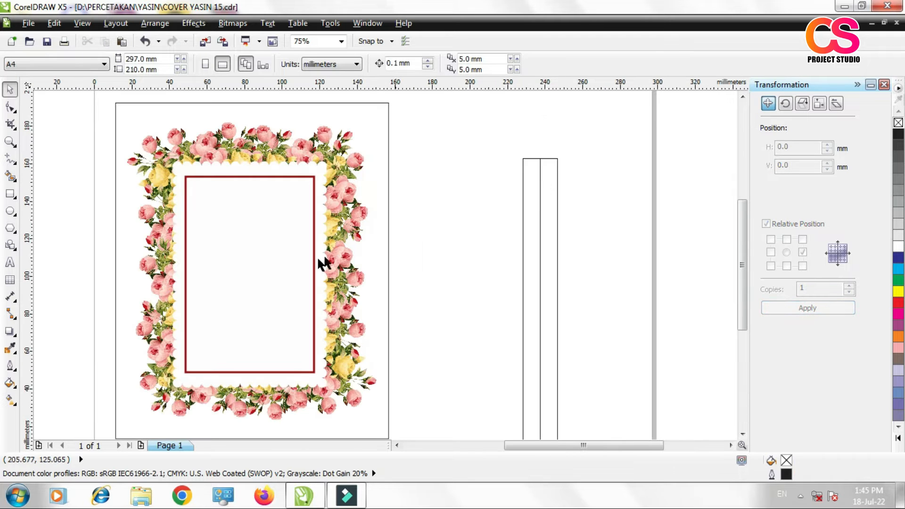
Fill the right strip with pink (R233 G130 B129) and the left strip with red (R192 G16 B22), both sampled from the roses
left_click(11, 349)
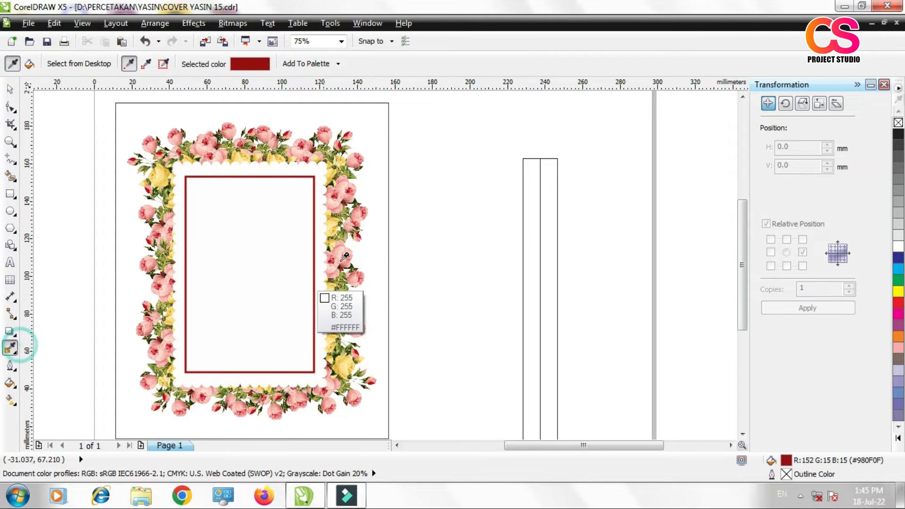
left_click(336, 208)
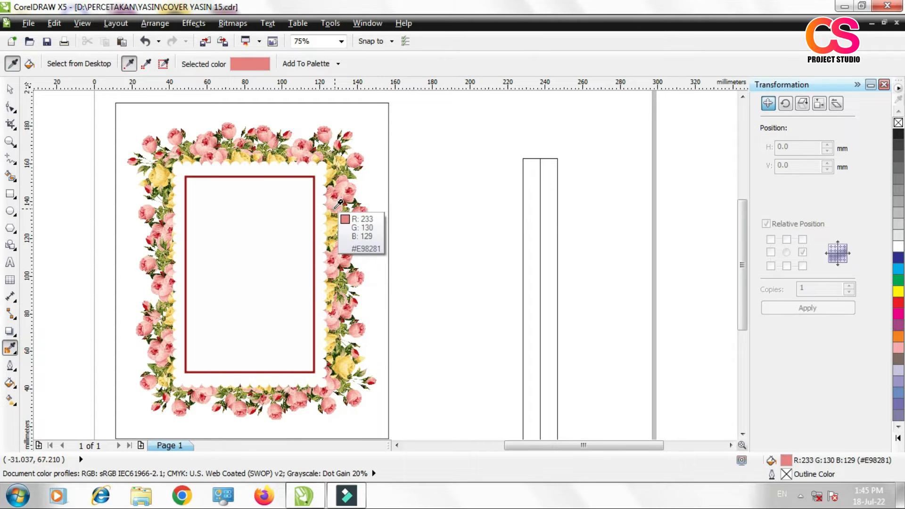
left_click(556, 216)
left_click(11, 349)
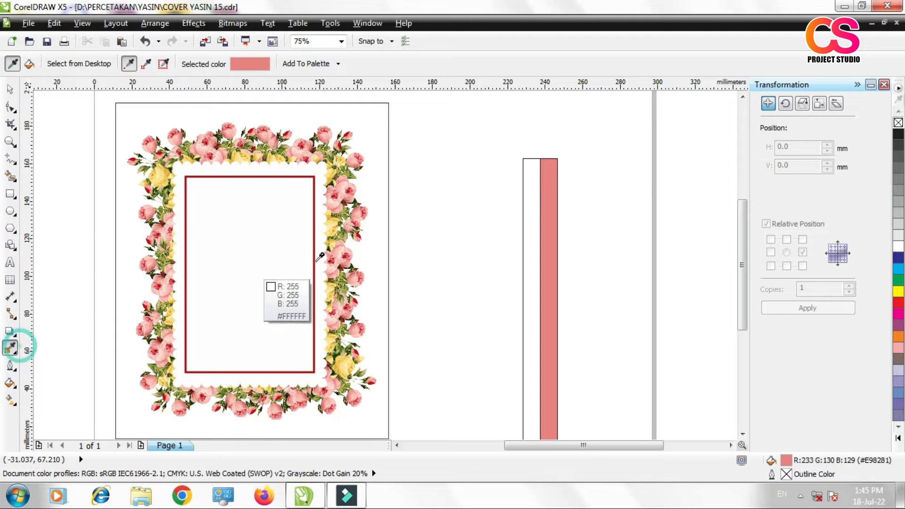
left_click(358, 234)
left_click(532, 226)
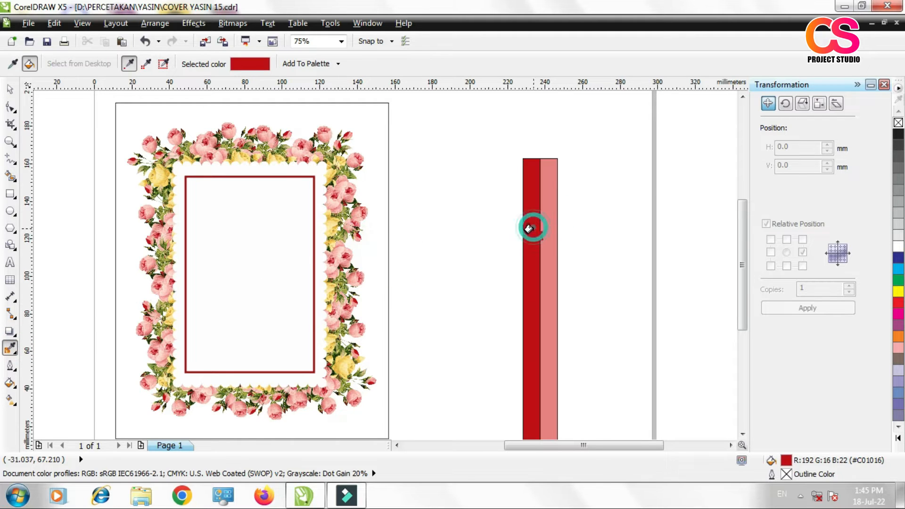
left_click(11, 90)
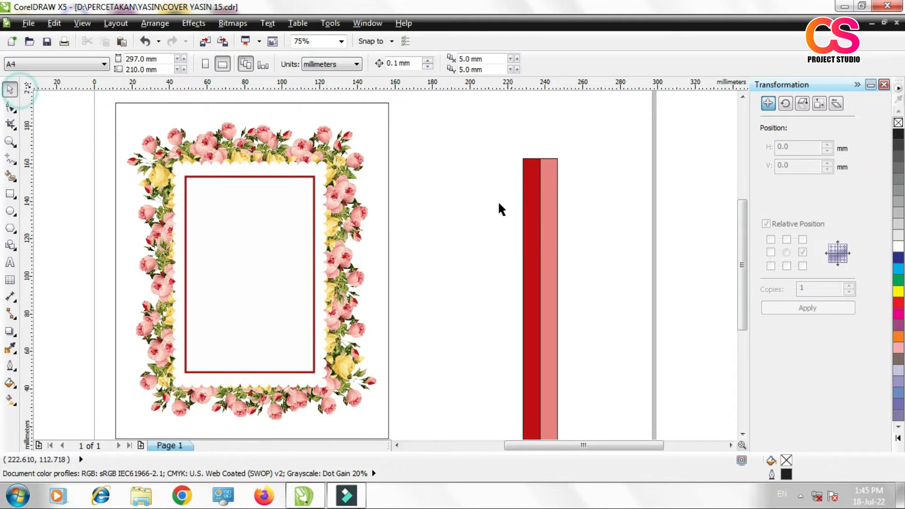
Remove the outlines from both coloured strips
scroll(498, 198, "down", 1)
left_click_drag(493, 156, 546, 397)
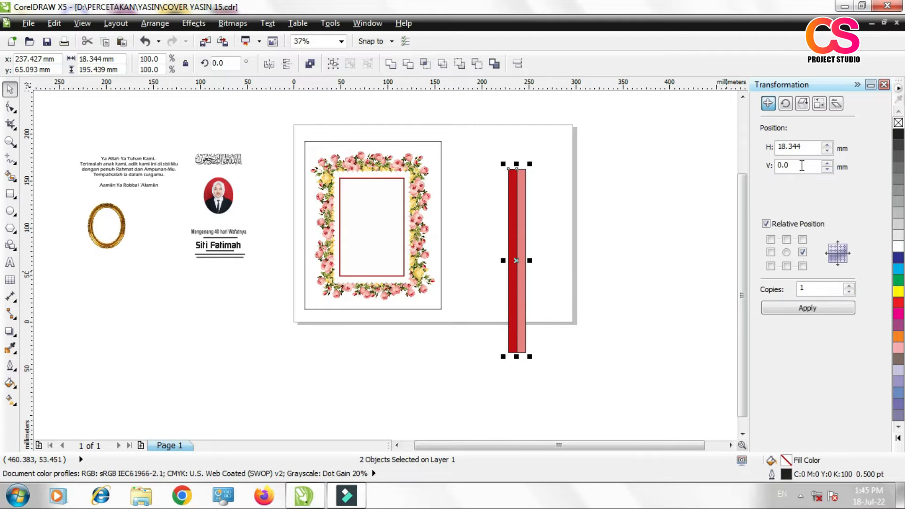
right_click(898, 124)
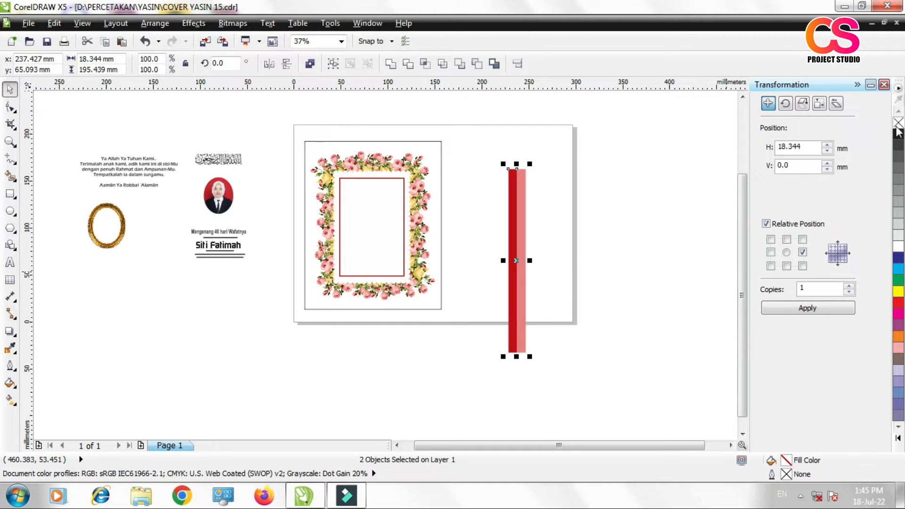
Move the two strips beside the cover and place them inside its outer rectangle as PowerClip contents
left_click_drag(519, 328, 307, 296)
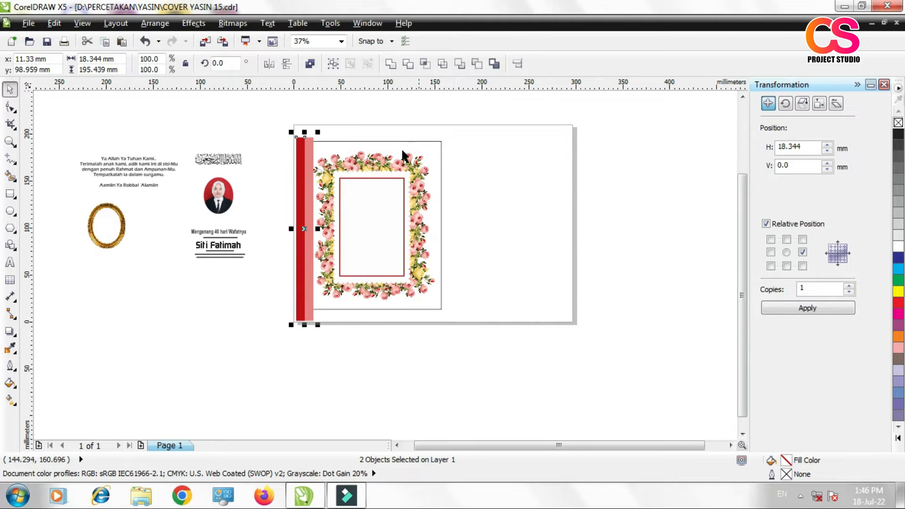
left_click_drag(303, 141, 271, 149)
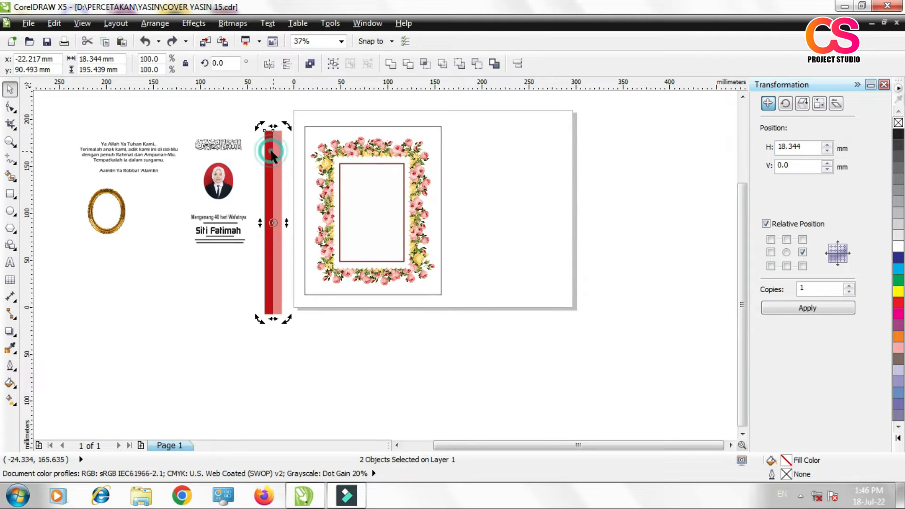
left_click(189, 26)
mouse_move(234, 212)
left_click(308, 209)
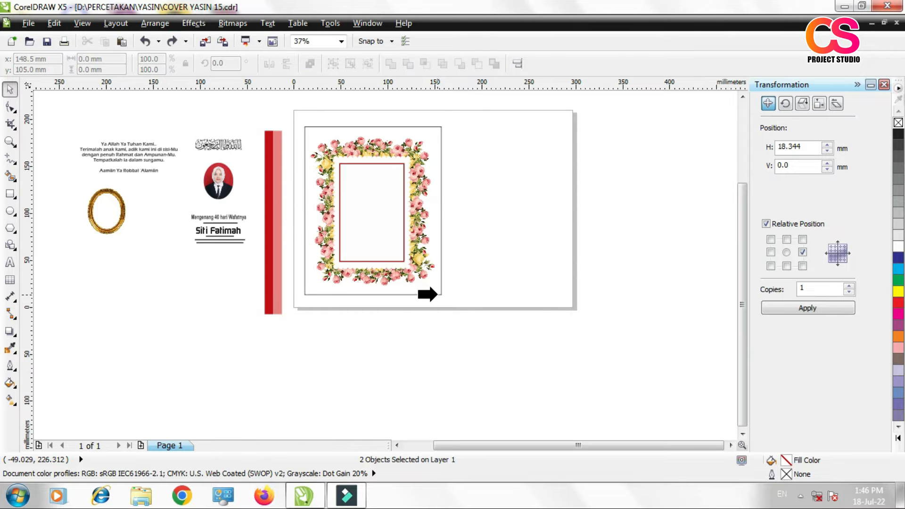
left_click(436, 294)
Edit the cover's PowerClip contents, moving the red strip to the frame's left edge and the pink strip directly beside it
right_click(439, 295)
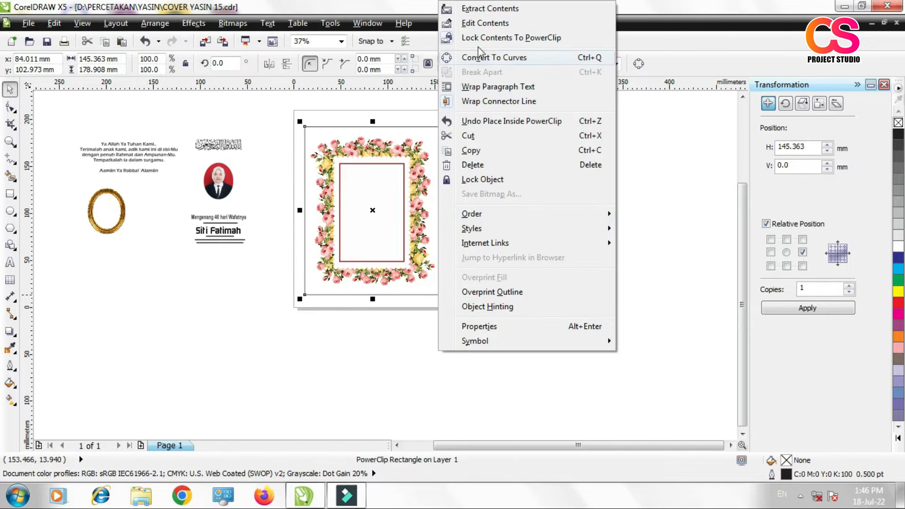
left_click(484, 23)
left_click_drag(278, 253, 311, 222)
scroll(304, 191, "up", 2)
left_click(172, 196)
left_click_drag(247, 220, 242, 216)
left_click_drag(180, 231, 264, 231)
scroll(267, 216, "up", 4)
scroll(276, 239, "down", 2)
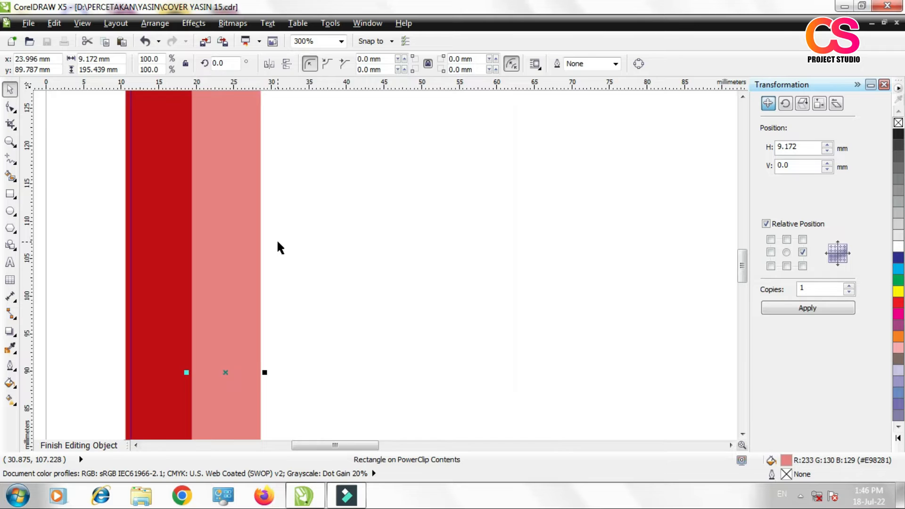
Nudge the pink strip up about 7.2 mm so it extends past the cover frame's upper edge
scroll(276, 239, "down", 3)
scroll(260, 145, "up", 1)
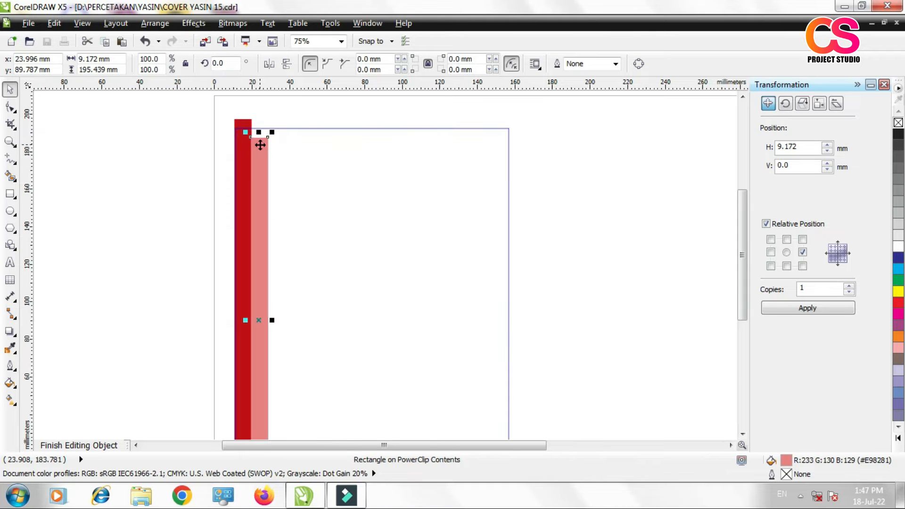
key("Up")
key("Up")
key("Up")
key("Up")
key("Up")
key("Up")
key("Up")
key("Up")
key("Up")
key("Up")
key("Up")
key("Up")
key("Up")
key("Up")
key("Up")
key("Up")
key("Up")
key("Up")
key("Up")
key("Up")
key("Up")
scroll(305, 132, "down", 1)
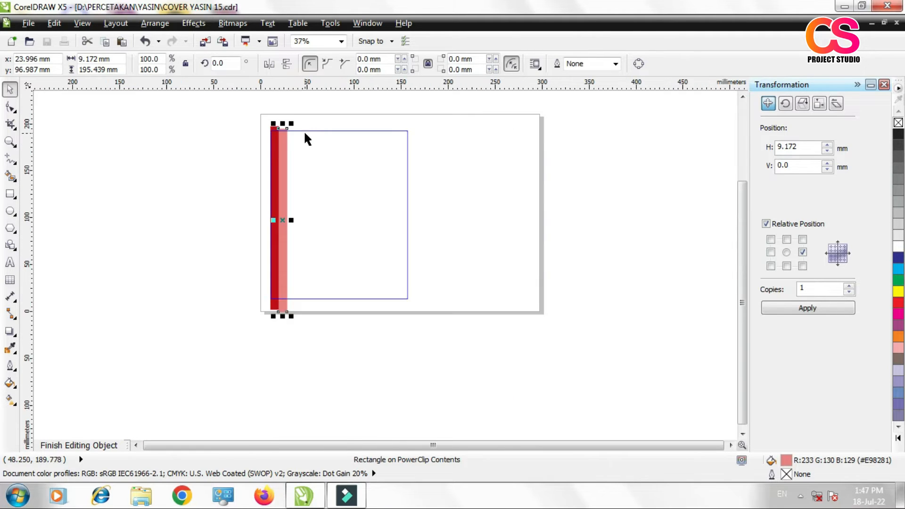
Repeat the strip pair across the cover with eight copies spaced 17.991 mm horizontally, and finish editing the PowerClip contents
left_click_drag(239, 116, 347, 336)
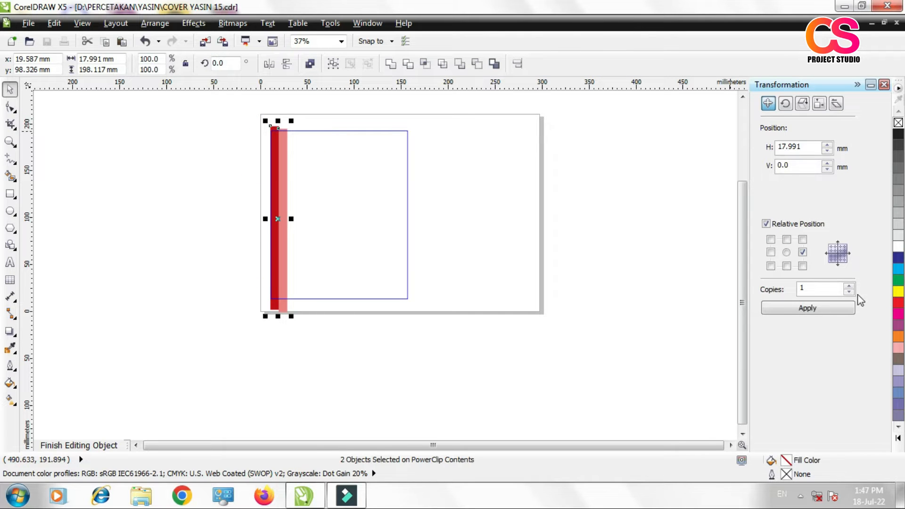
left_click(814, 311)
left_click(814, 311)
left_click(815, 311)
left_click(814, 311)
left_click(814, 312)
left_click(814, 311)
left_click(814, 311)
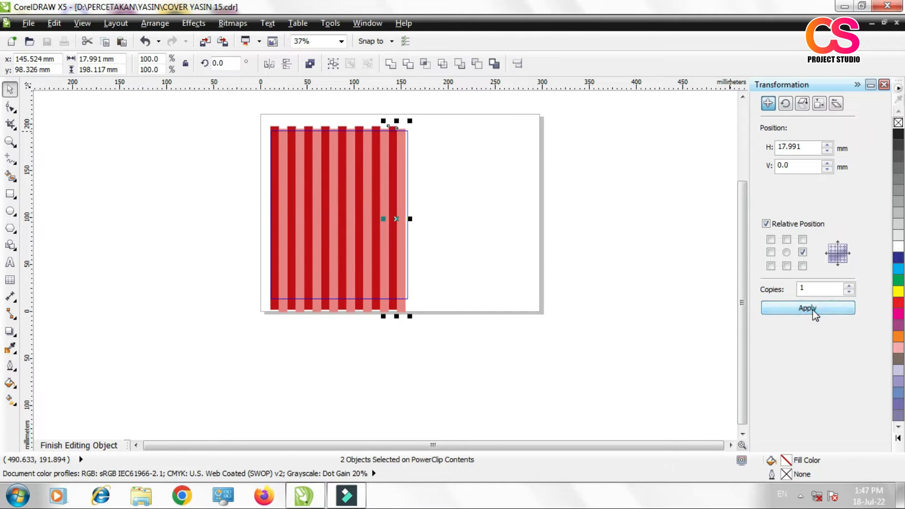
left_click(814, 312)
left_click(337, 168)
right_click(338, 168)
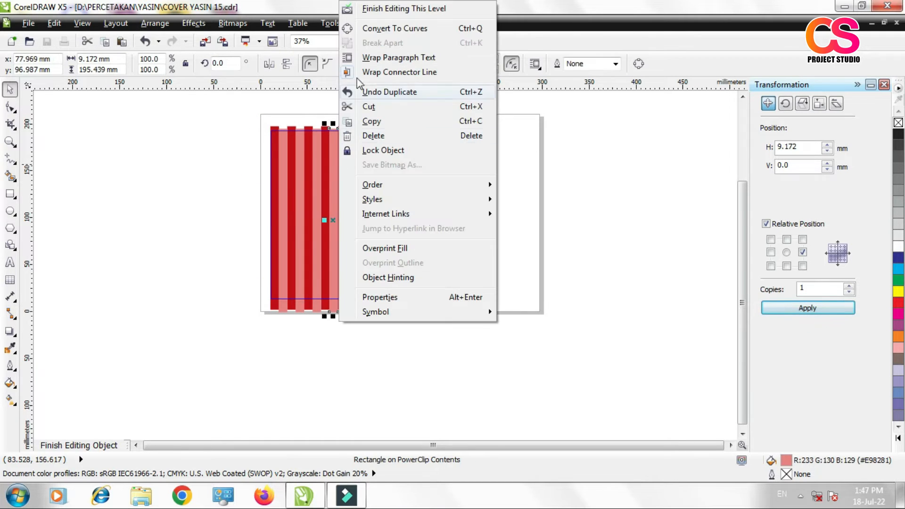
left_click(373, 9)
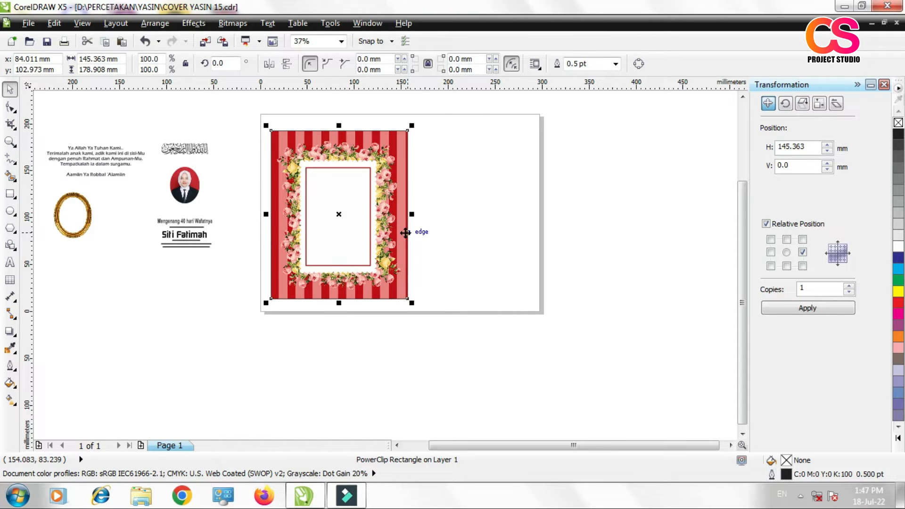
Remove the outline from the cover's striped outer rectangle
left_click(249, 107)
left_click(277, 128)
right_click(897, 124)
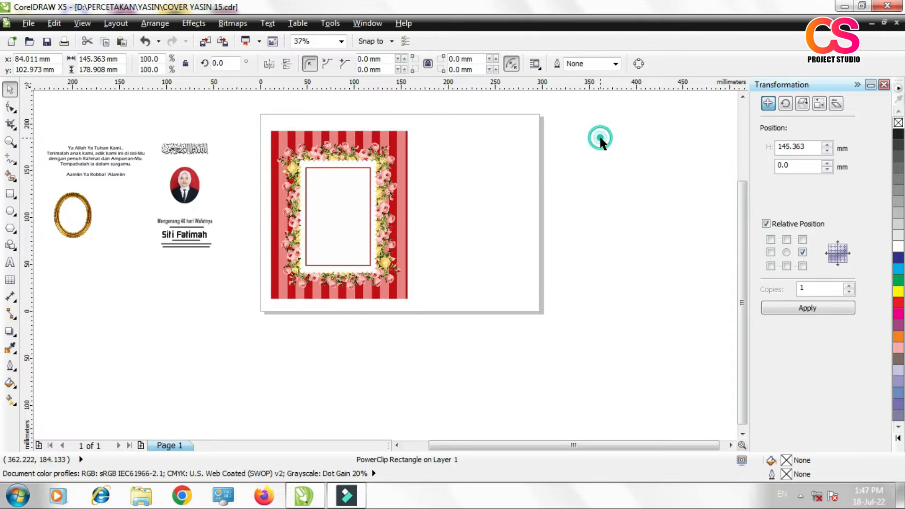
left_click(599, 135)
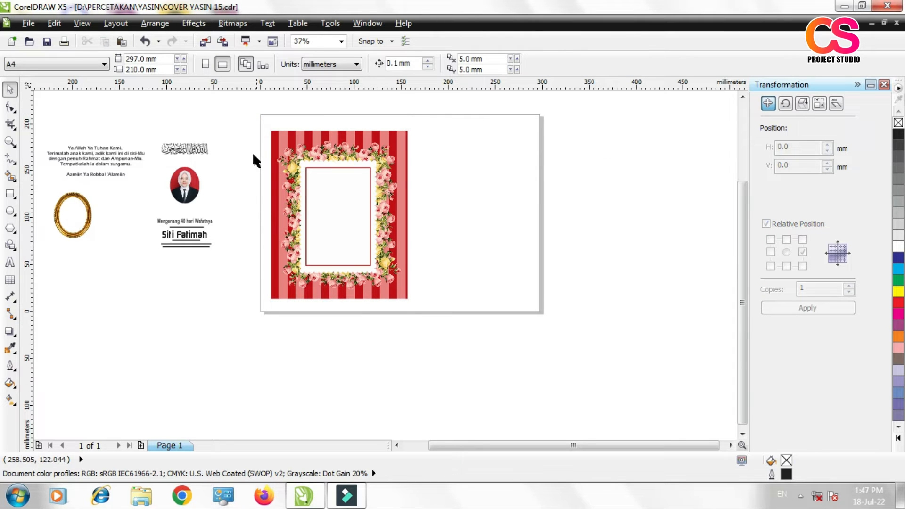
Add a black Multiply drop shadow to the scalloped white panel and raise its opacity to 96
left_click(387, 149)
scroll(338, 177, "up", 3)
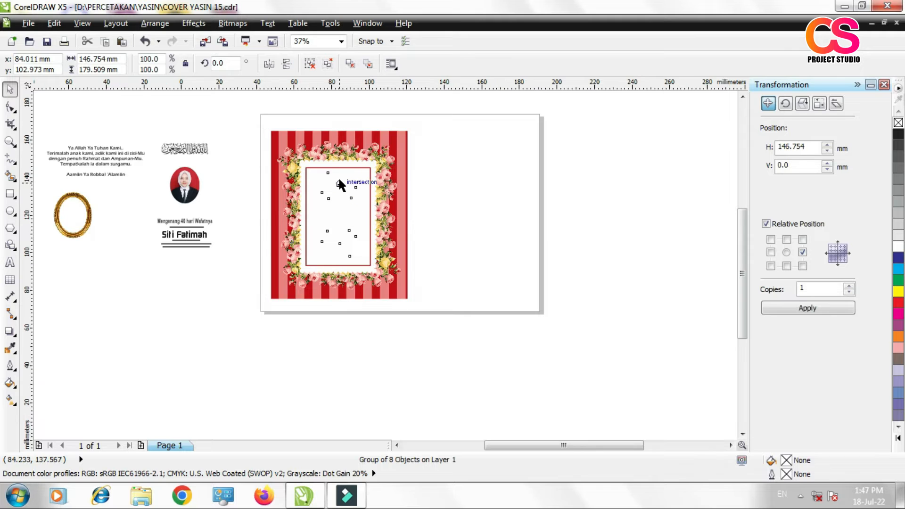
left_click(396, 139)
left_click(504, 165)
left_click(400, 140, "ctrl")
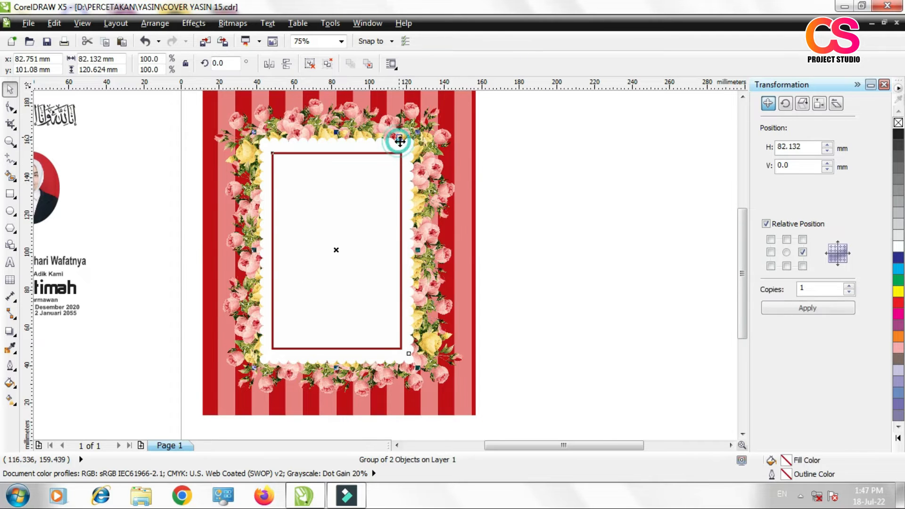
left_click(10, 331)
left_click_drag(345, 145, 336, 365)
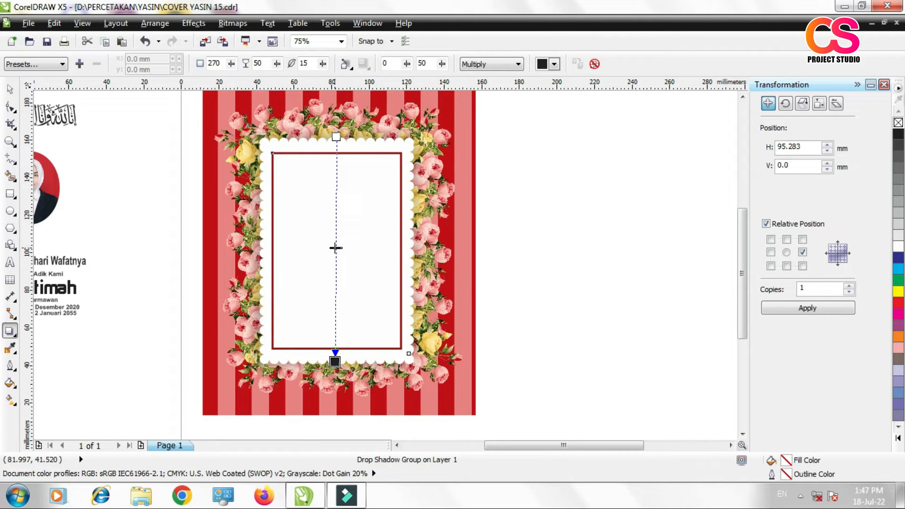
left_click_drag(336, 248, 350, 346)
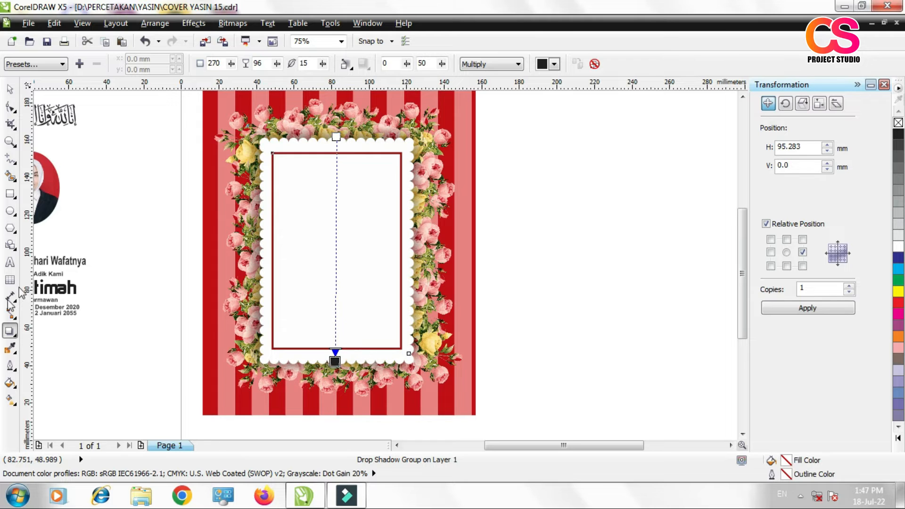
left_click(9, 89)
left_click(143, 145)
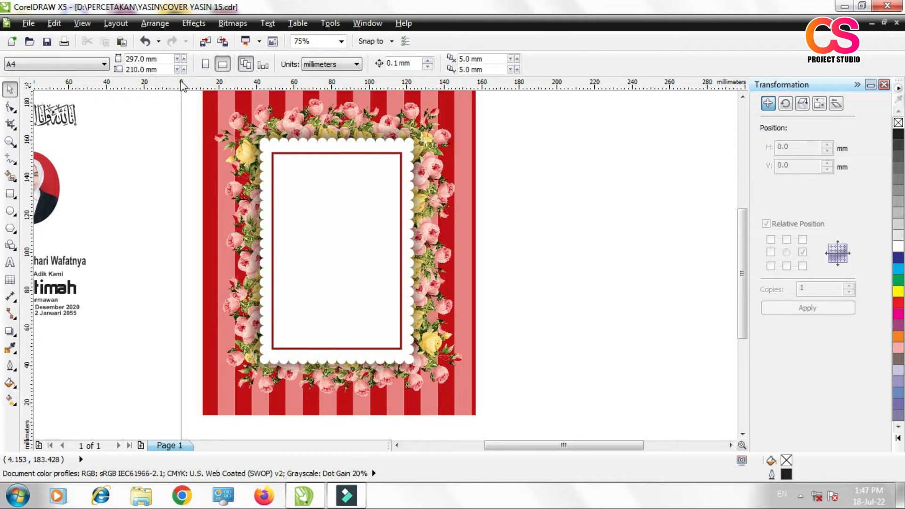
Move the Arabic calligraphy, oval portrait and memorial text together onto the scalloped white panel
scroll(184, 249, "down", 2)
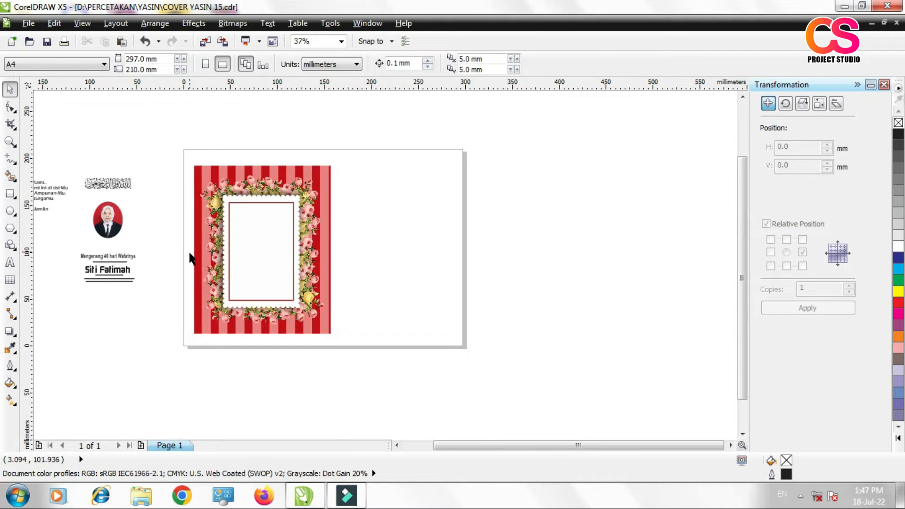
left_click(397, 445)
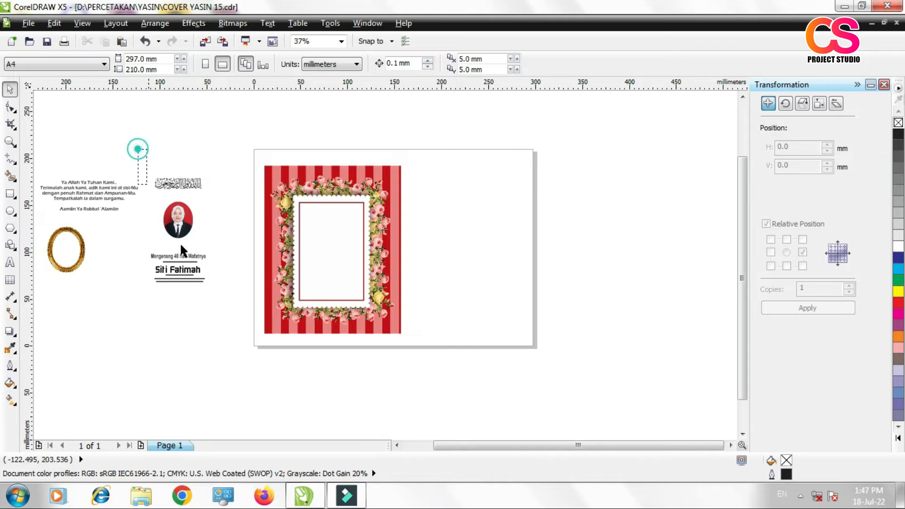
left_click_drag(180, 245, 226, 283)
left_click_drag(177, 224, 327, 251)
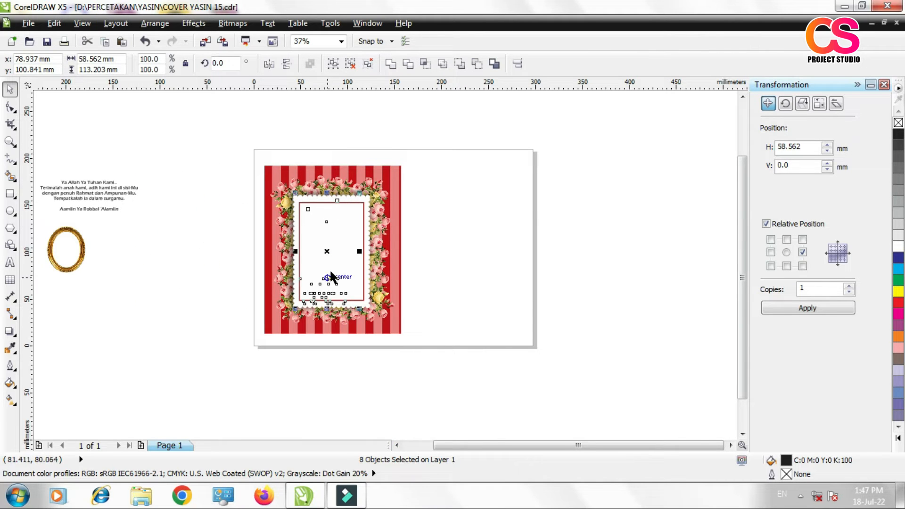
Undo the last move and bring the calligraphy, portrait and memorial text to the front of the layer at the cover's left edge
key("ctrl+z")
left_click_drag(178, 230, 259, 242)
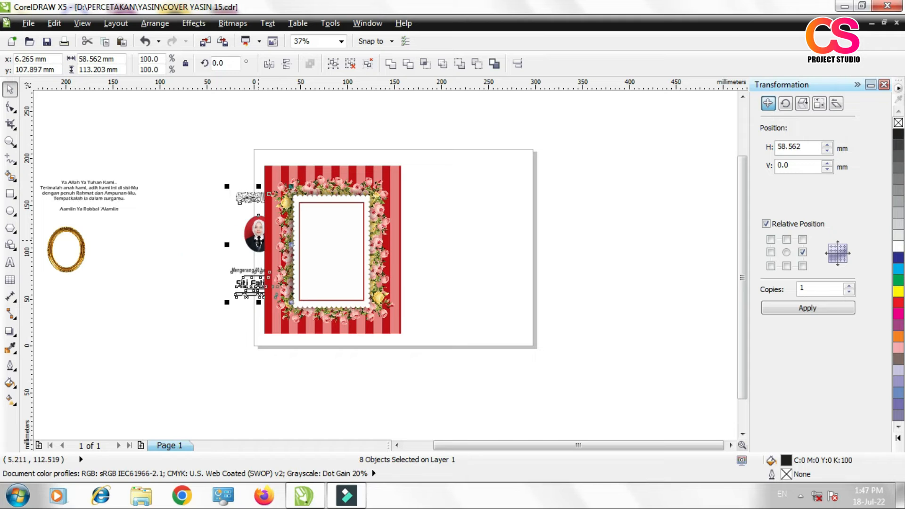
right_click(260, 242)
mouse_move(391, 165)
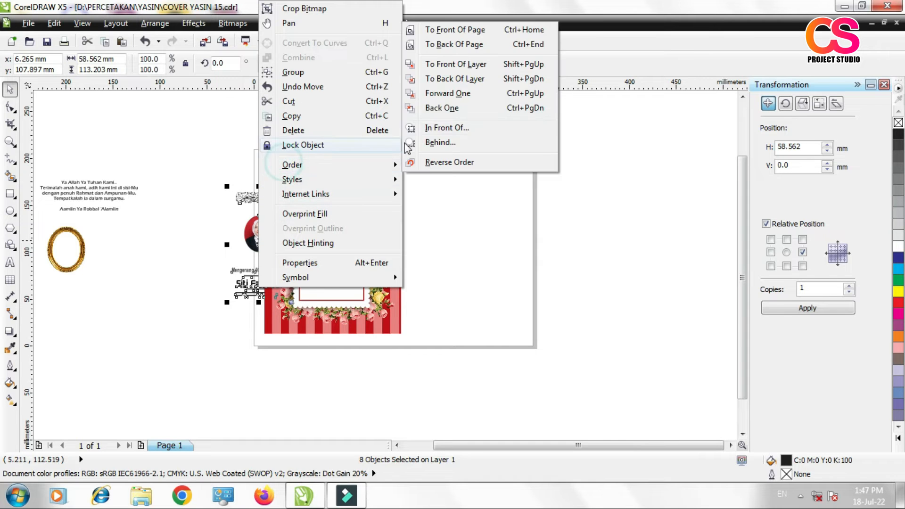
left_click(455, 64)
left_click(488, 228)
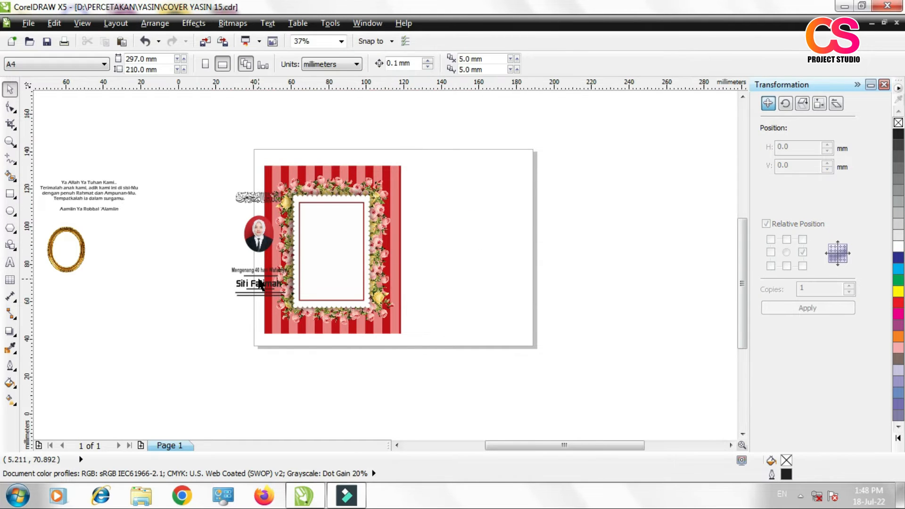
Place the Arabic calligraphy at the panel's top, the oval portrait beneath it and the memorial text below the portrait
scroll(309, 262, "up", 2)
left_click_drag(211, 125, 356, 142)
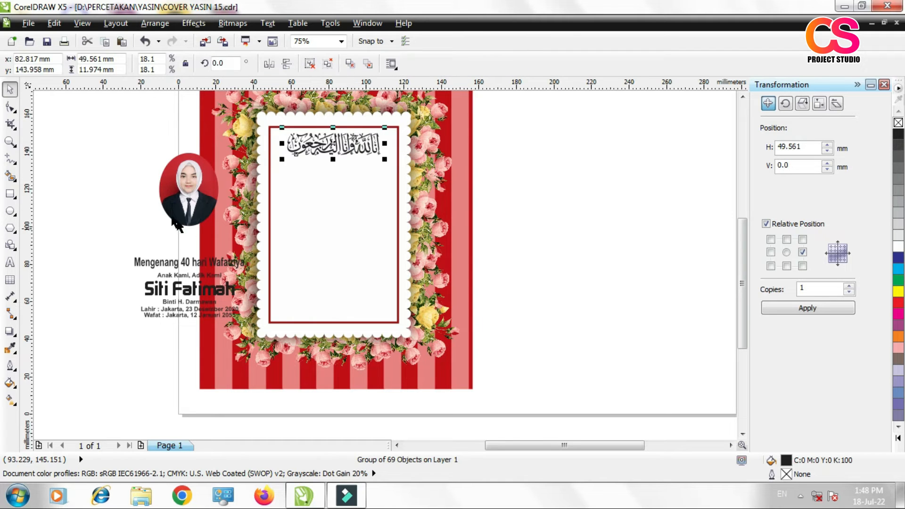
left_click_drag(186, 202, 327, 207)
left_click_drag(277, 334, 277, 332)
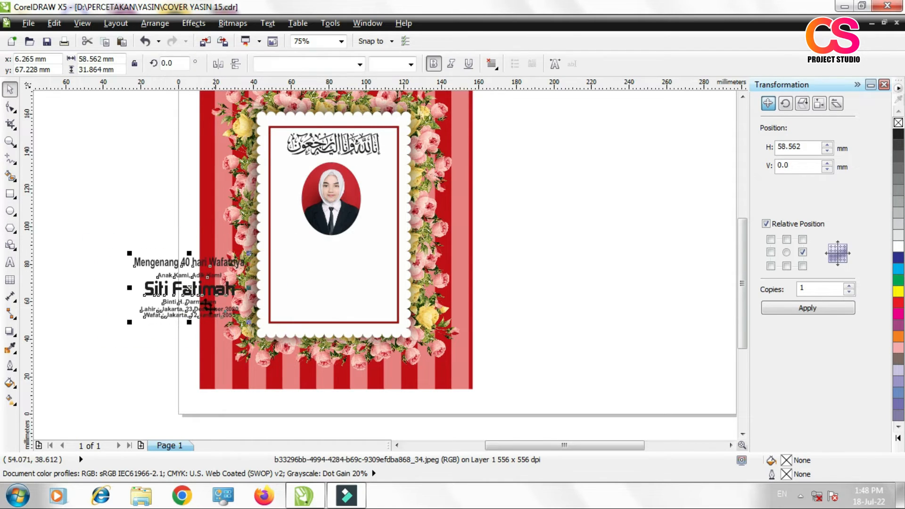
left_click_drag(190, 286, 329, 282)
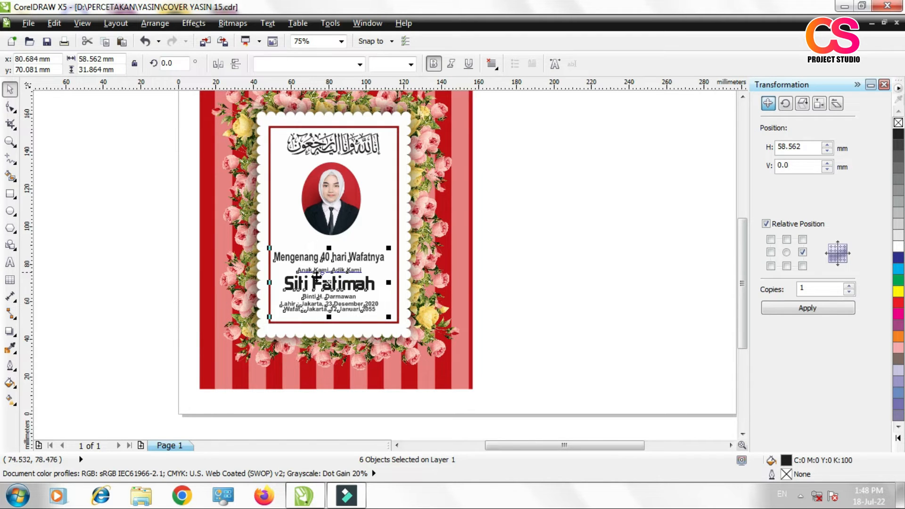
Centre the calligraphy, portrait, memorial text, panel and rose frame on one common vertical axis
scroll(328, 267, "down", 1)
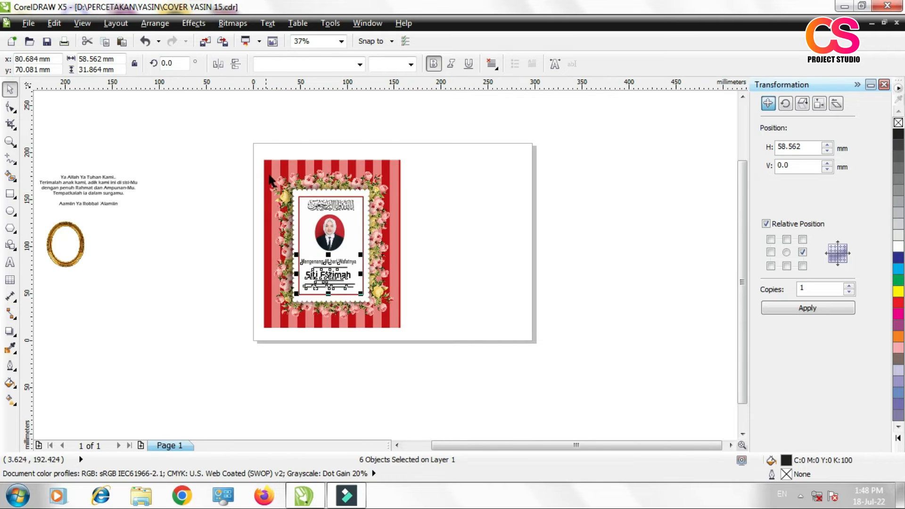
left_click_drag(350, 257, 374, 330)
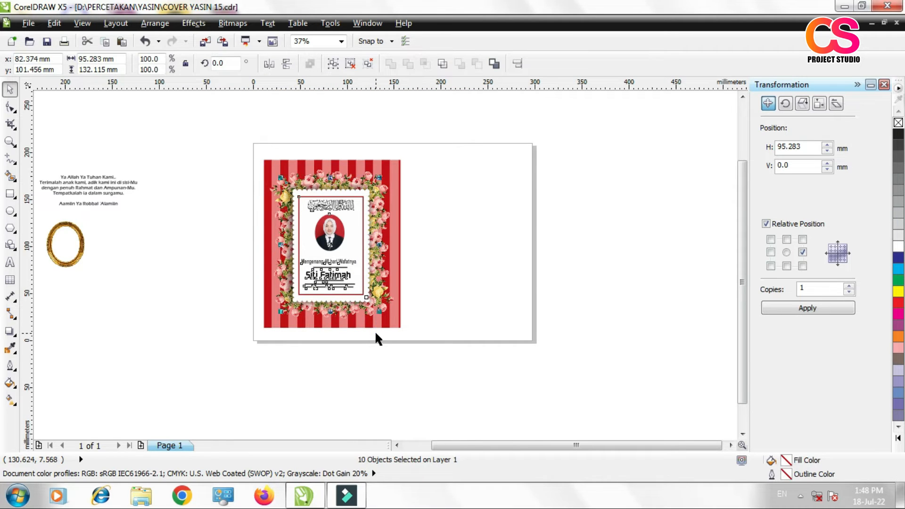
left_click(495, 291)
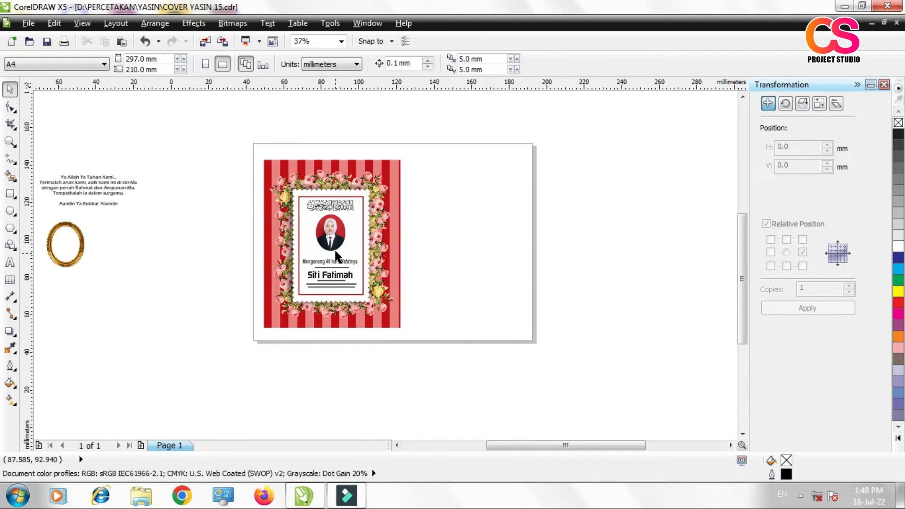
Recolour the deceased's name in the memorial text with the stripes' red (#C01016) using the Color Eyedropper, and save the file
scroll(330, 263, "up", 1)
left_click(319, 302)
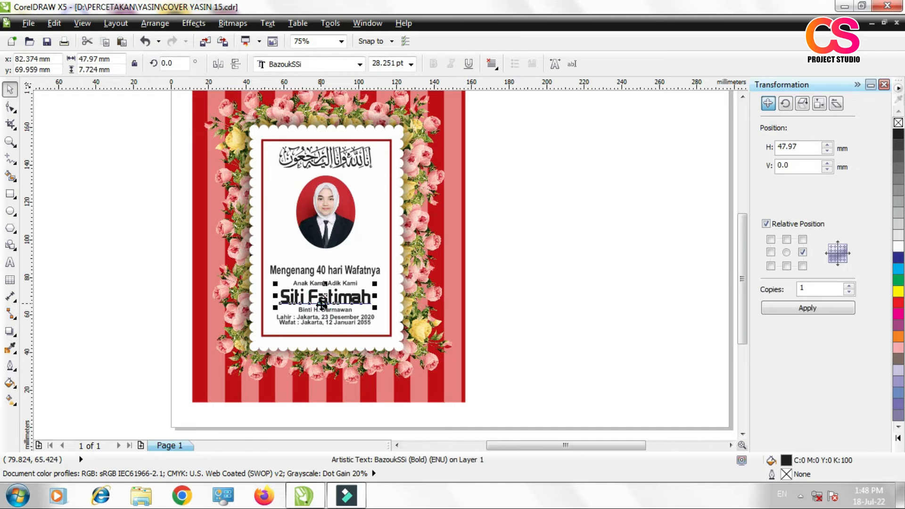
left_click(11, 347)
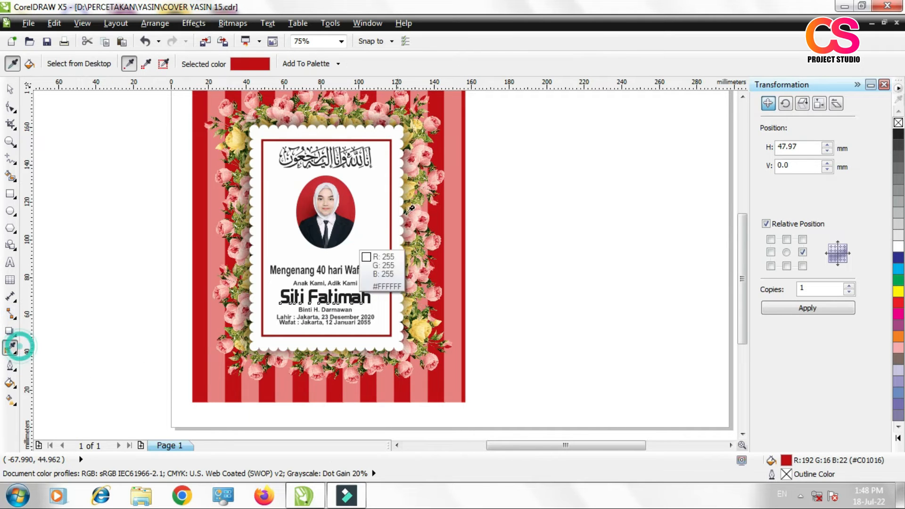
left_click(439, 225)
scroll(315, 290, "up", 2)
scroll(315, 289, "up", 4)
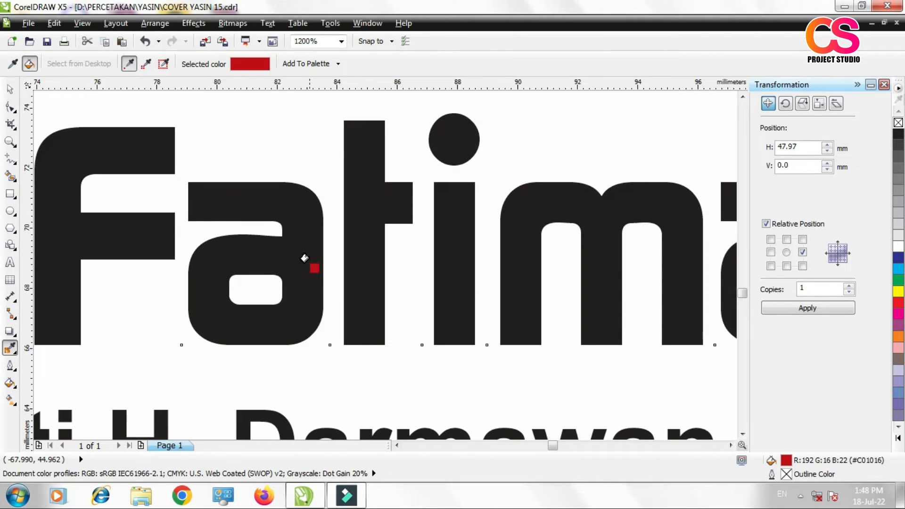
left_click(304, 255)
scroll(306, 260, "down", 3)
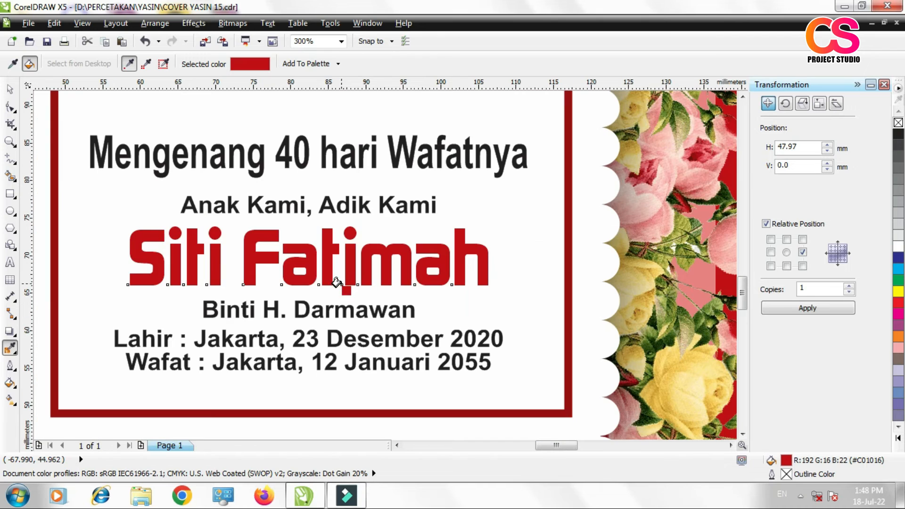
left_click(11, 86)
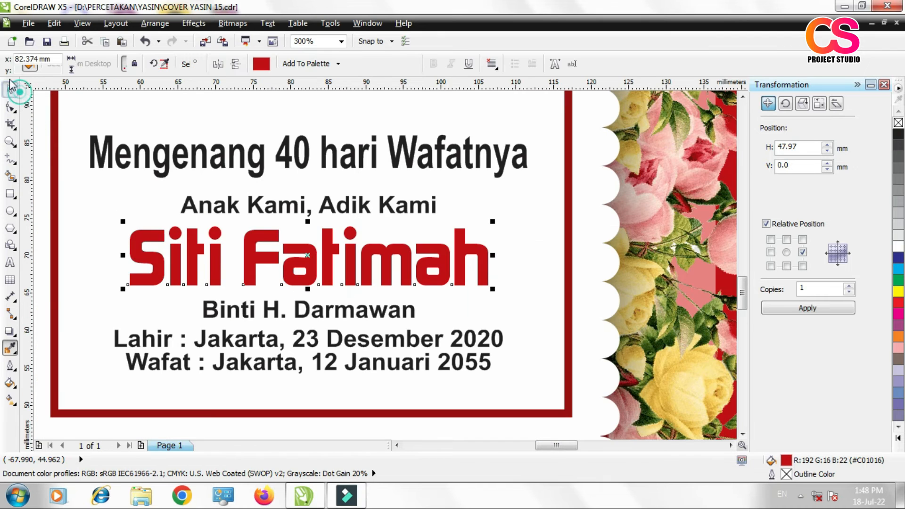
left_click(49, 43)
Move the gold oval frame onto the left part of the cover and bring it to the front of the layer
scroll(449, 300, "down", 2)
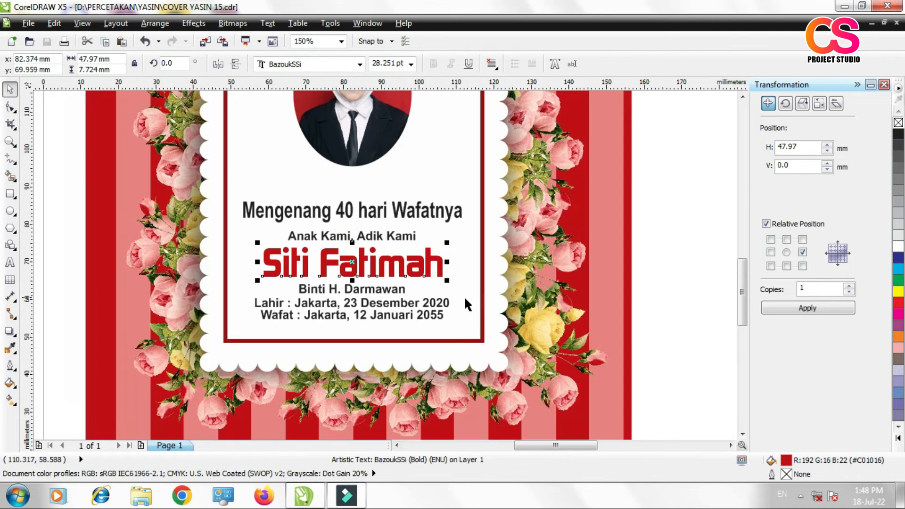
scroll(469, 303, "down", 1)
left_click(595, 296)
scroll(364, 300, "down", 1)
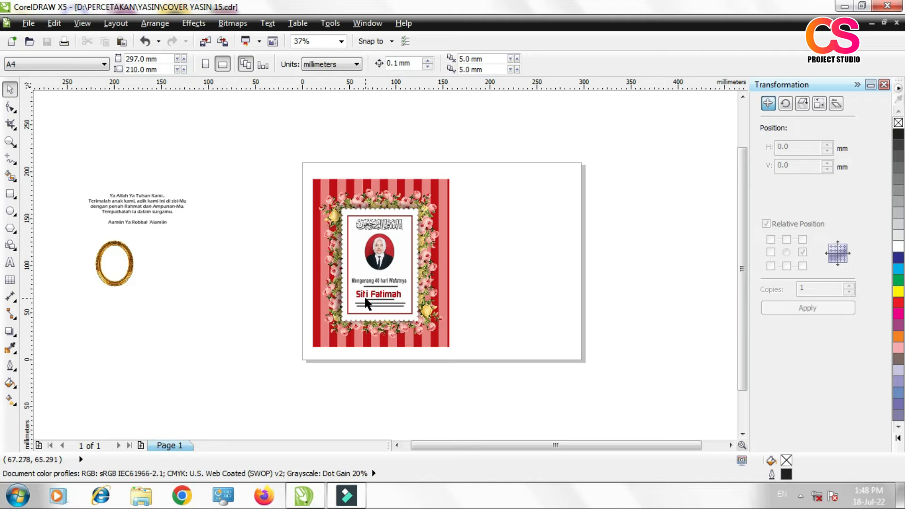
left_click_drag(124, 260, 390, 248)
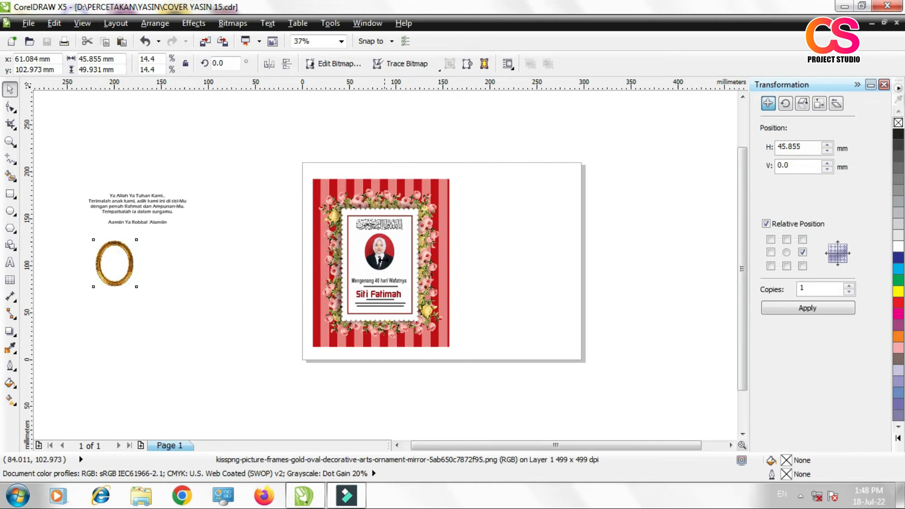
scroll(377, 256, "up", 1)
left_click_drag(342, 273, 267, 275)
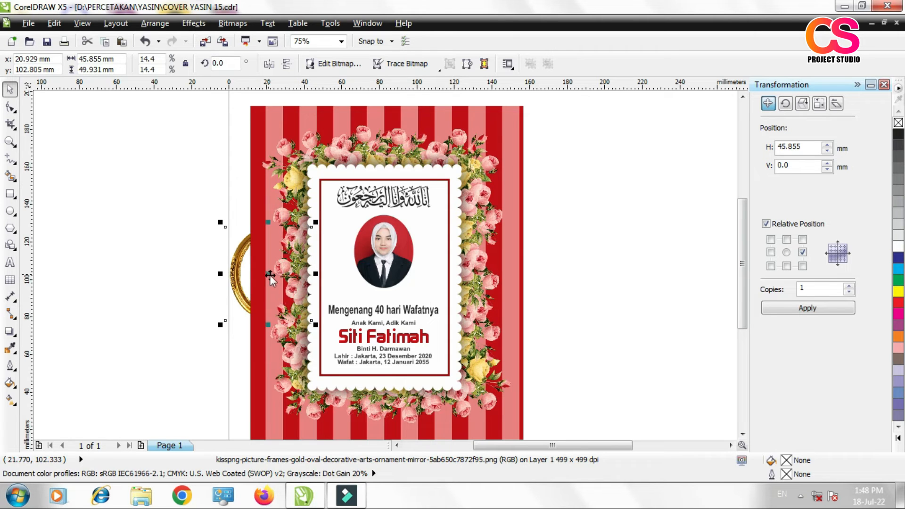
right_click(270, 275)
left_click(344, 243)
left_click(473, 145)
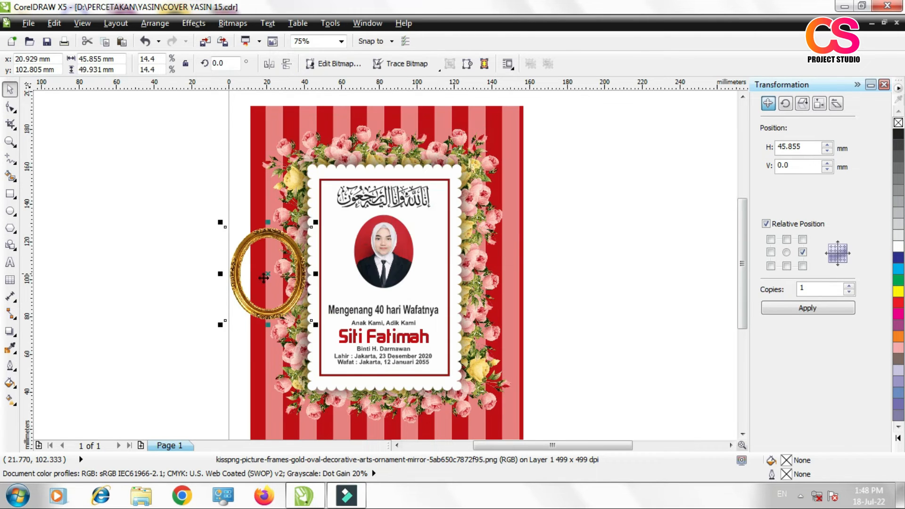
Centre the gold oval frame horizontally and vertically on the oval portrait
left_click_drag(238, 265, 308, 252)
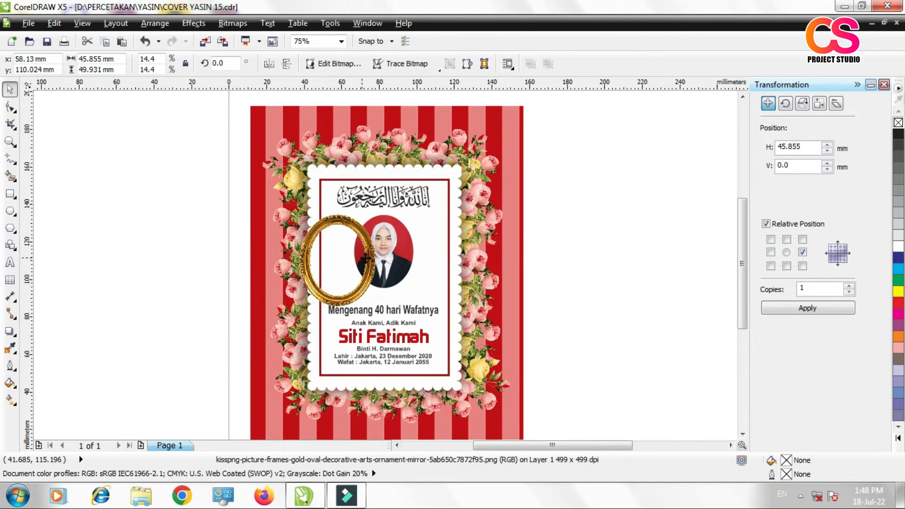
left_click(405, 254, "shift")
key("e")
key("c")
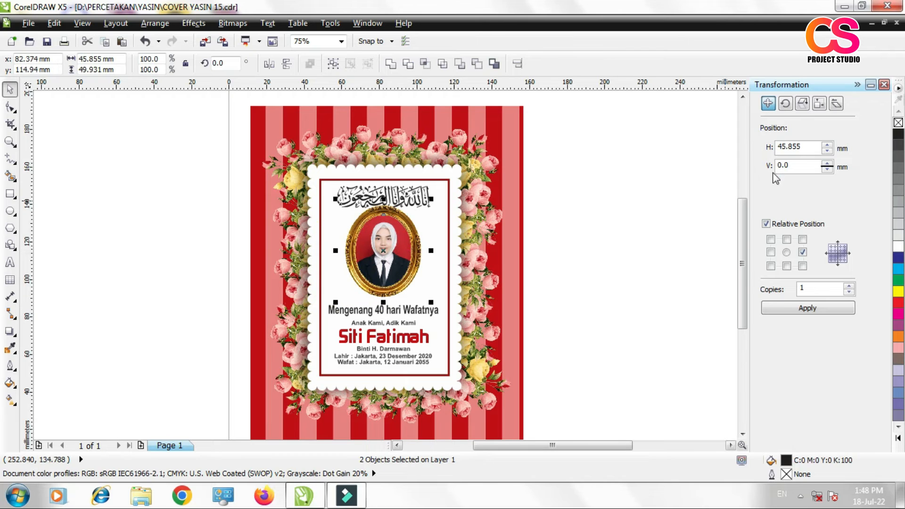
left_click(624, 182)
Shrink the Arabic calligraphy to about 37 mm wide and position it just above the gold oval frame
left_click(402, 180)
left_click(405, 194)
scroll(370, 193, "up", 2)
scroll(365, 185, "up", 4)
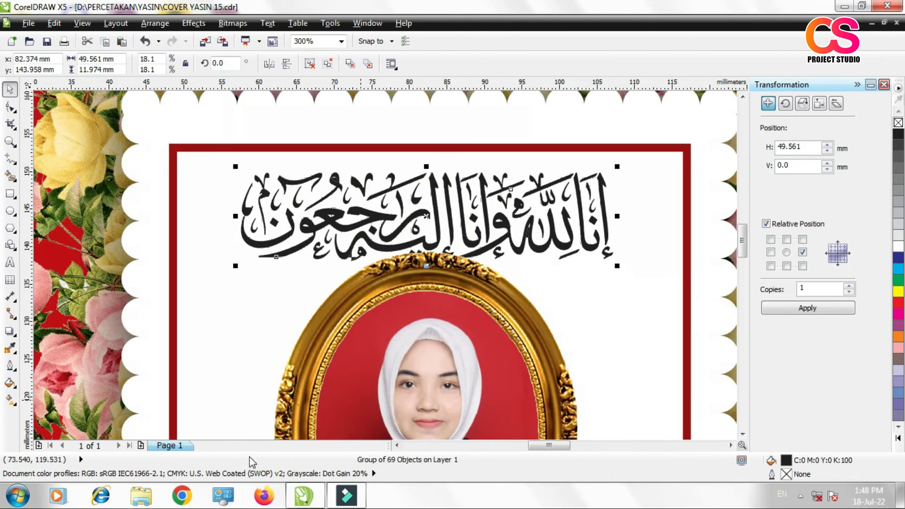
left_click_drag(612, 264, 570, 254)
left_click_drag(512, 235, 509, 229)
scroll(465, 212, "down", 3)
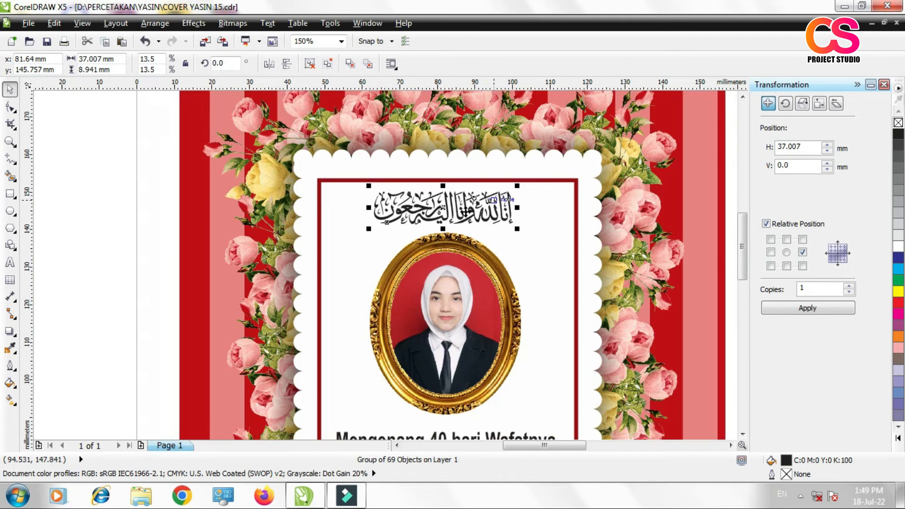
Add a black Multiply drop shadow with opacity 51 and feathering 15 around the gold oval frame
scroll(469, 244, "up", 1)
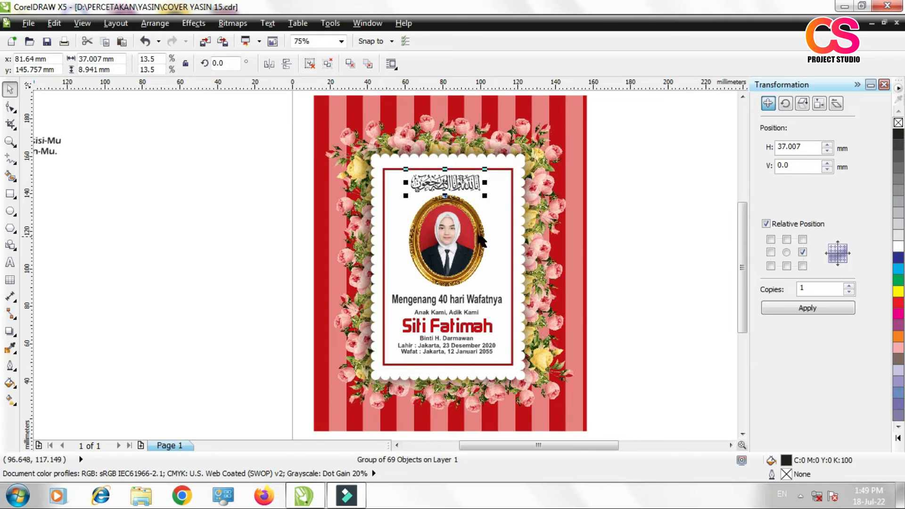
left_click(482, 238)
left_click(18, 331)
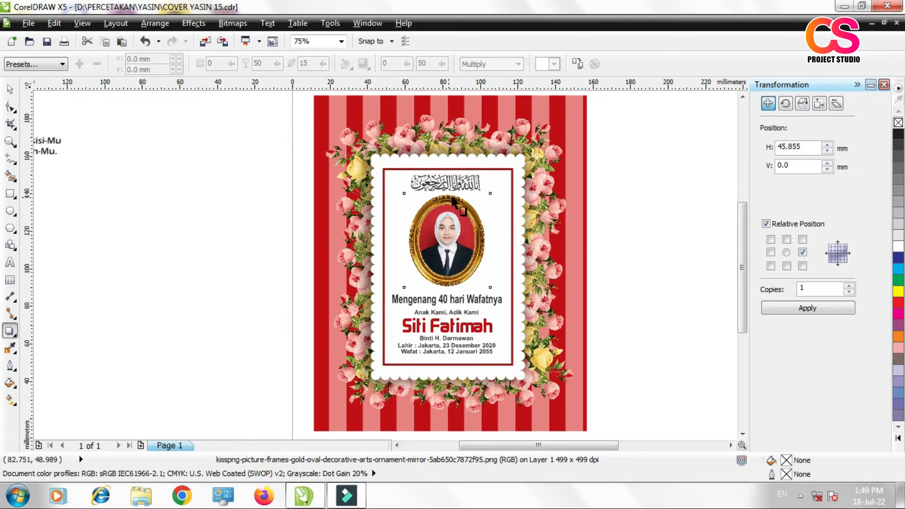
left_click_drag(449, 286, 448, 287)
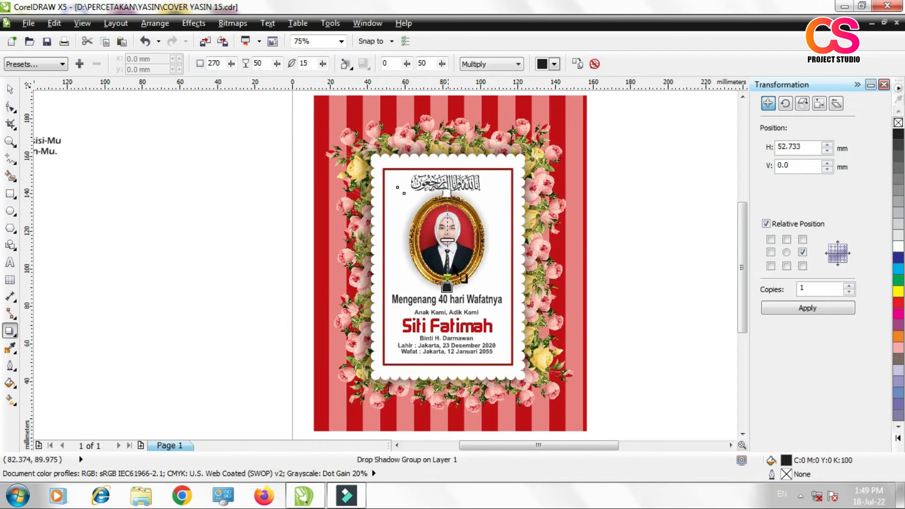
left_click_drag(443, 222, 447, 240)
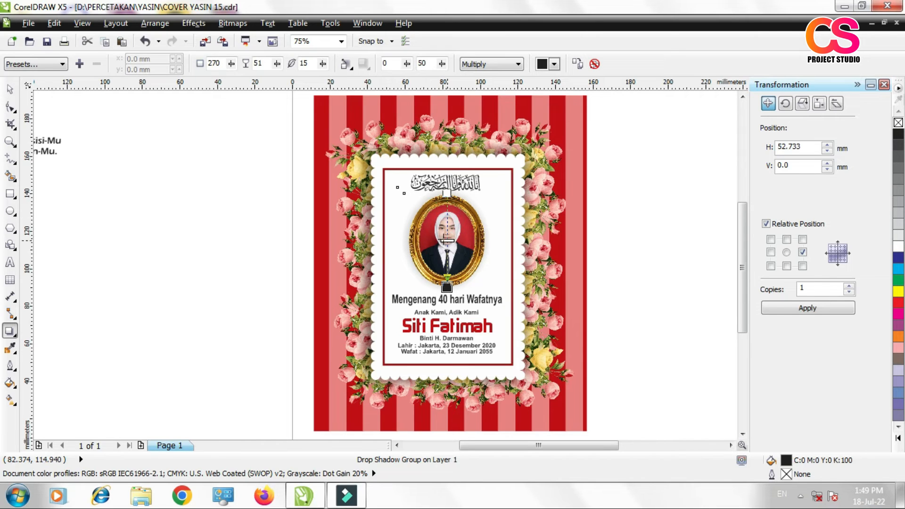
left_click(11, 90)
left_click(149, 197)
Duplicate the entire cover design once, offset 146.754 mm horizontally to the right of the original
scroll(313, 208, "down", 1)
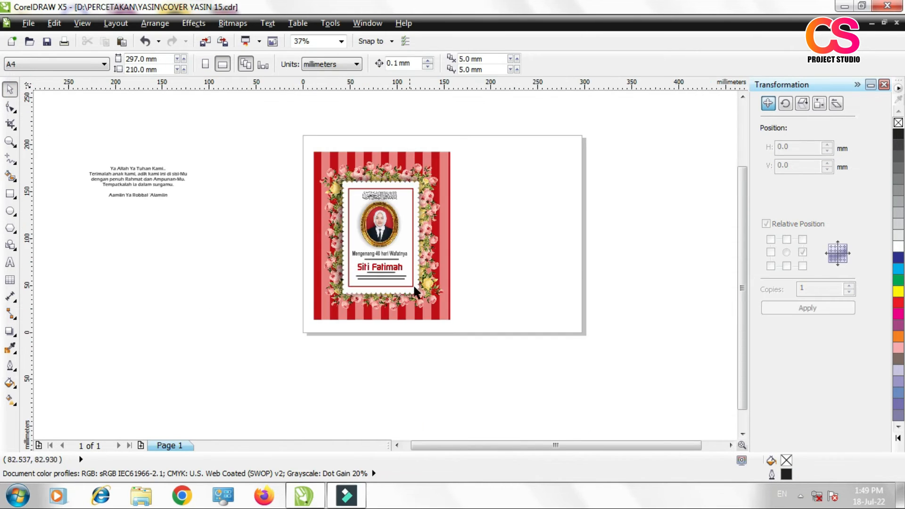
left_click_drag(307, 141, 482, 340)
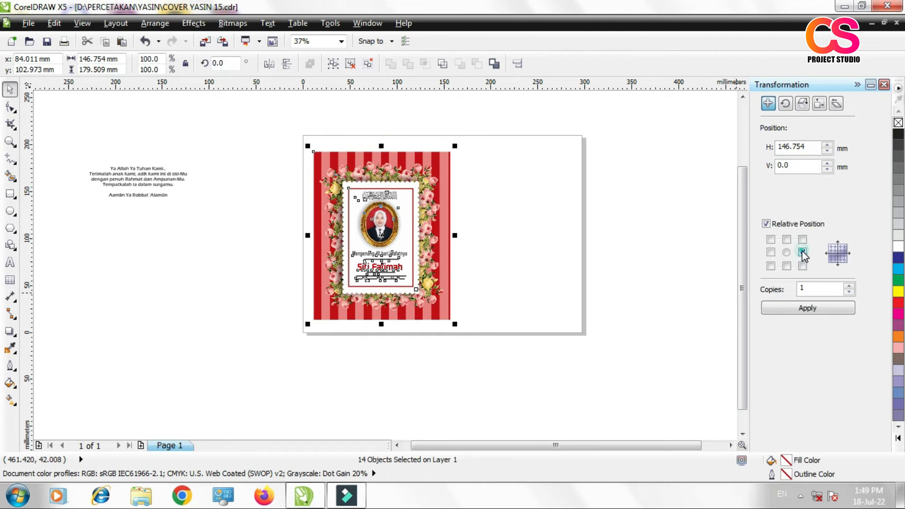
left_click(808, 309)
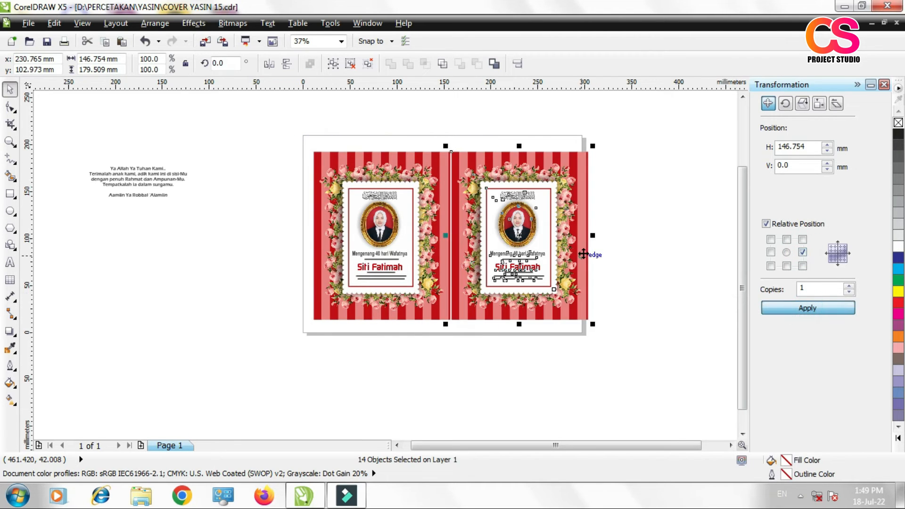
left_click(638, 198)
Delete the calligraphy, gold frame, portrait and memorial text from the right-hand copy of the cover
left_click(521, 205)
key("Delete")
left_click(521, 194)
key("Delete")
left_click(518, 224)
key("Delete")
left_click(517, 253)
key("Delete")
left_click_drag(626, 242, 481, 287)
key("Delete")
Move the prayer text onto the right-hand cover's empty panel and narrow it to about 60 mm to fit inside the red border
left_click_drag(138, 181, 514, 219)
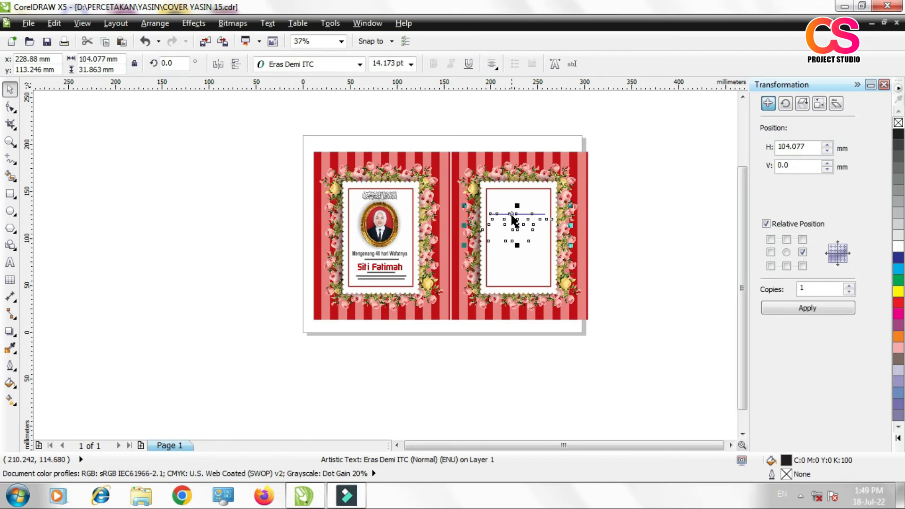
scroll(542, 207, "up", 2)
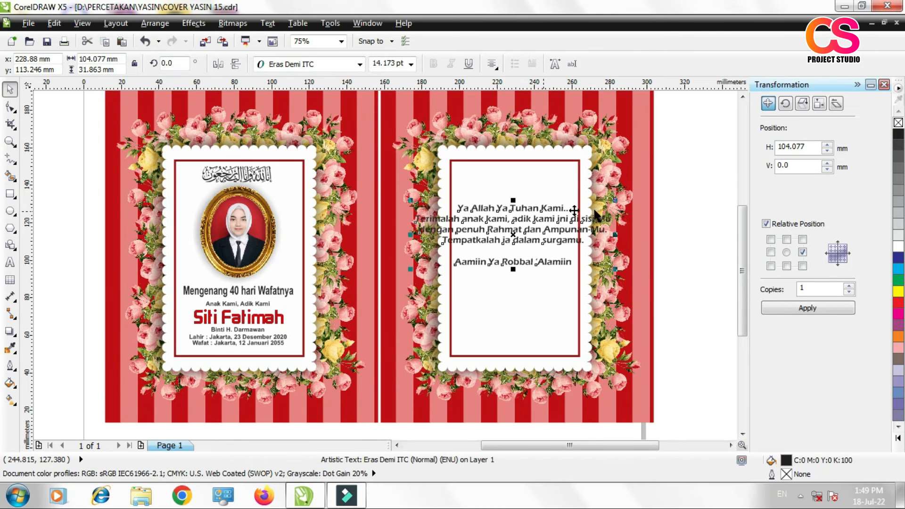
left_click_drag(412, 235, 454, 234)
left_click_drag(574, 236, 578, 234)
scroll(573, 237, "up", 2)
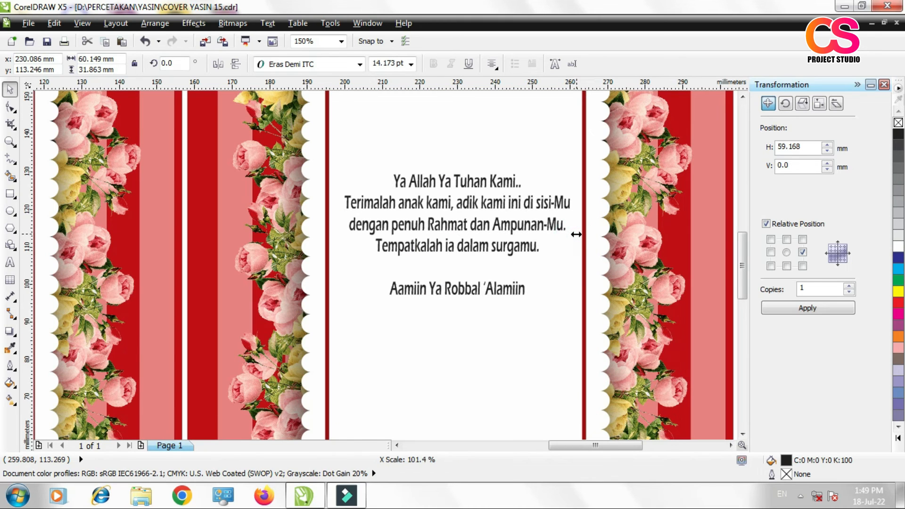
left_click(461, 204)
left_click(461, 203)
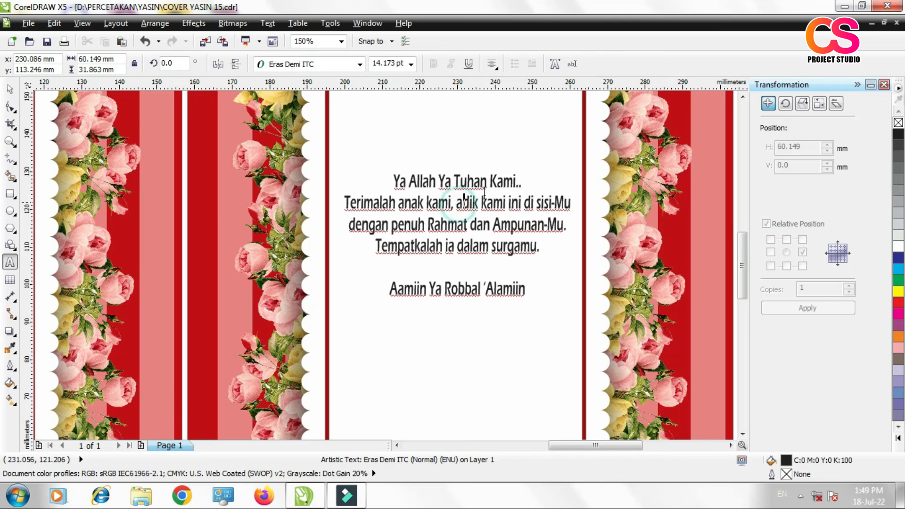
scroll(482, 276, "down", 5)
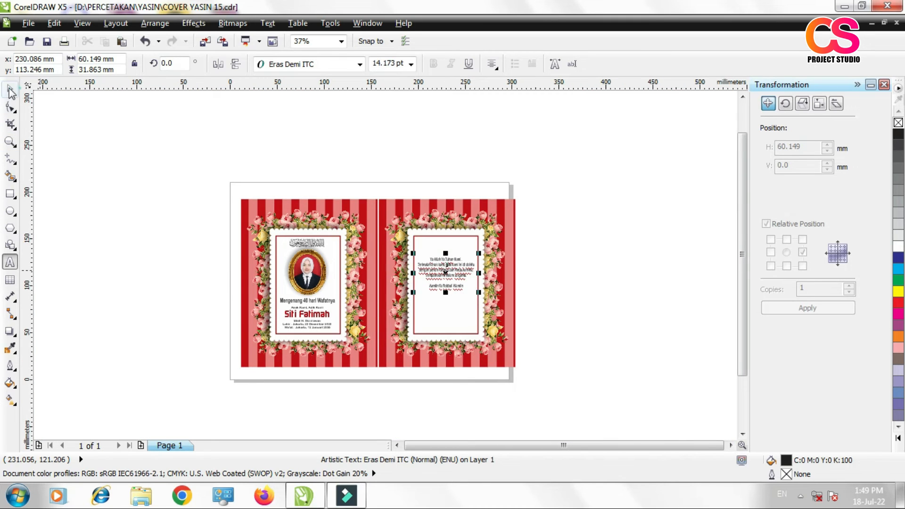
Examine the prayer text on the back cover and the white gap between the two covers
left_click(10, 90)
left_click(158, 182)
scroll(479, 276, "up", 3)
left_click_drag(424, 246, 423, 260)
left_click(631, 217)
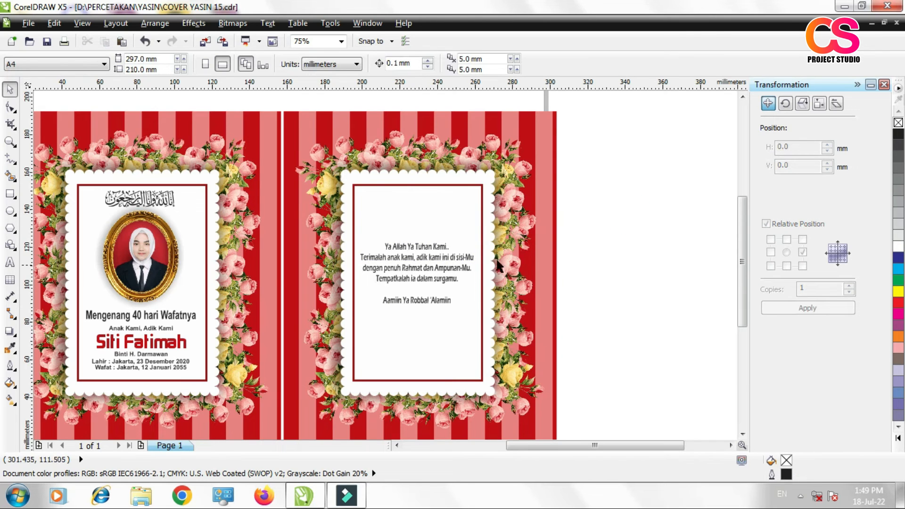
scroll(236, 264, "down", 1)
scroll(297, 162, "up", 3)
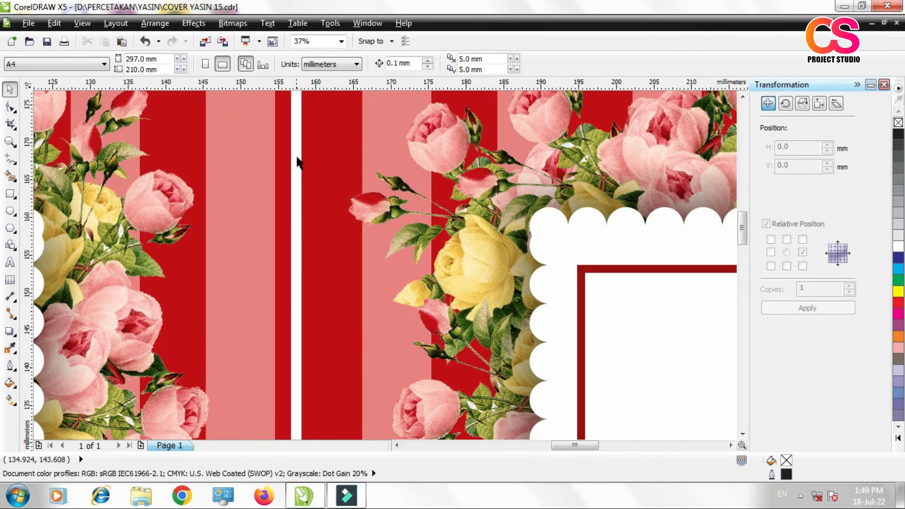
scroll(337, 220, "down", 1)
Group all the right-hand cover's objects and nudge the group about 2.5 mm left to close the gap to the front cover
left_click(324, 155)
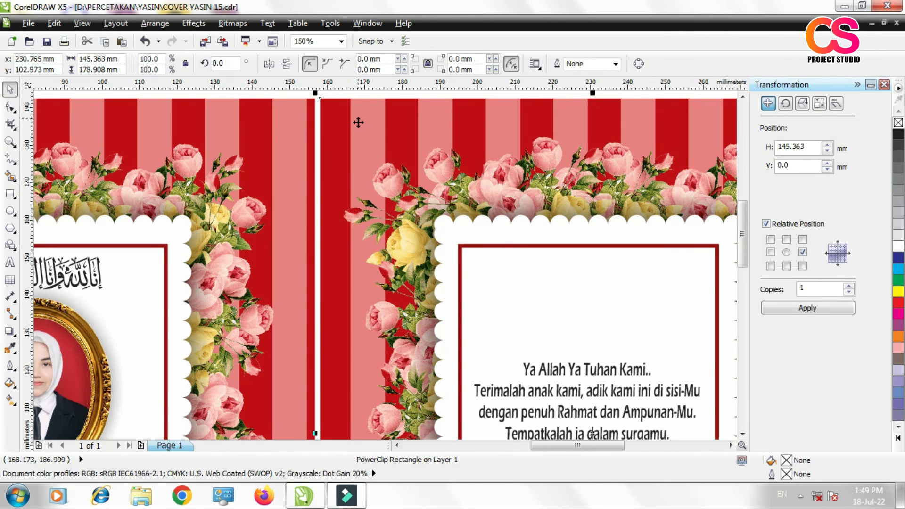
scroll(381, 156, "down", 1)
left_click(339, 104)
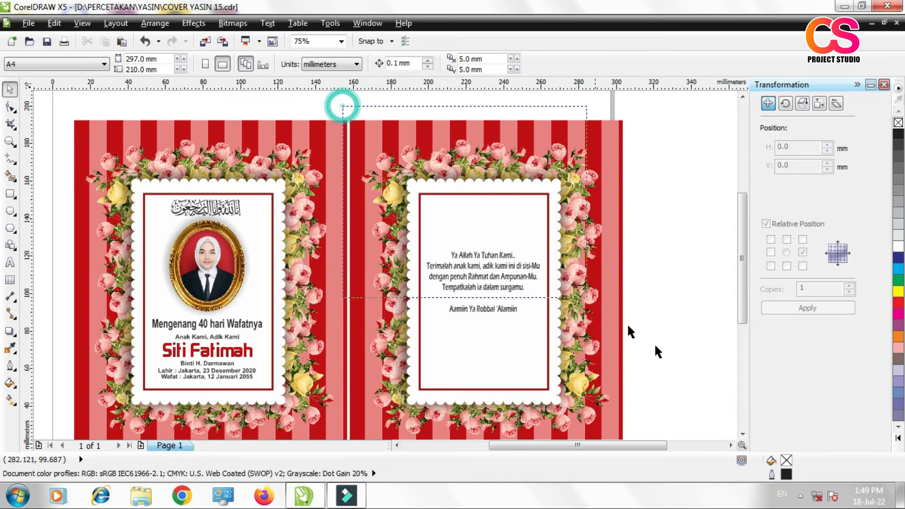
left_click_drag(660, 451, 648, 432)
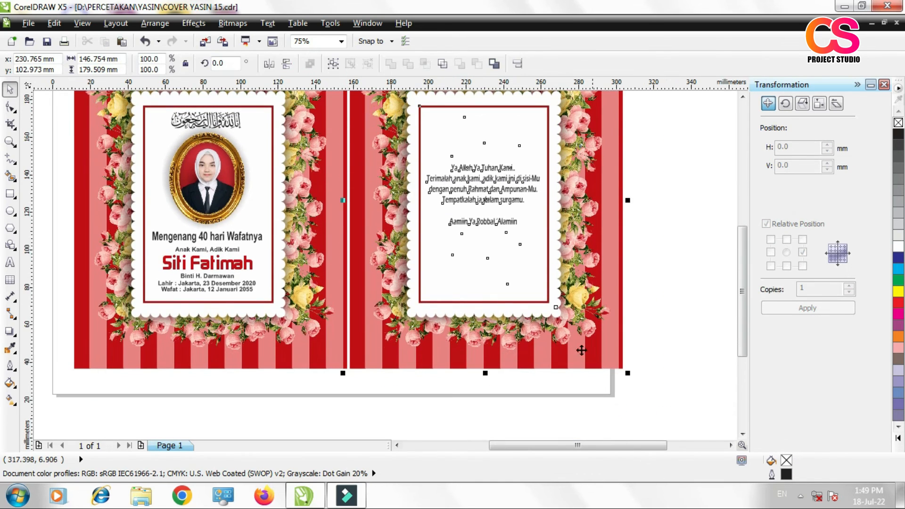
key("ctrl+g")
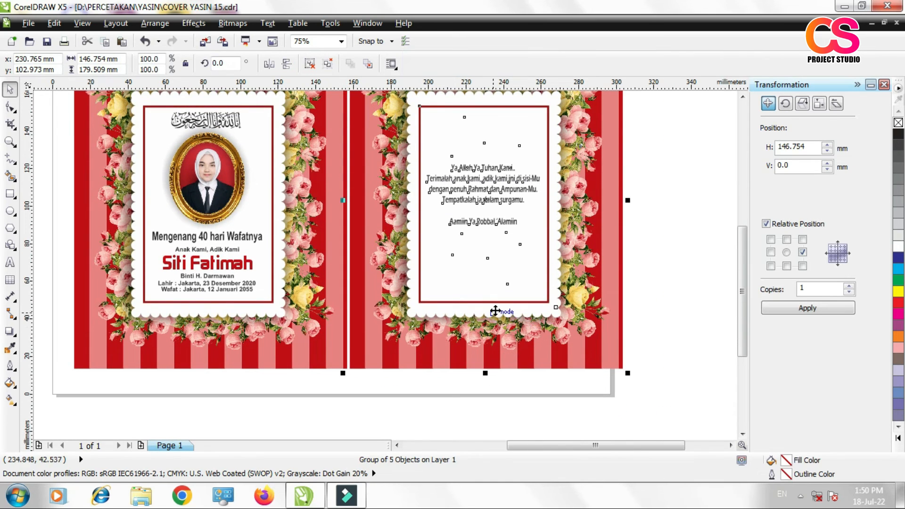
key("Left")
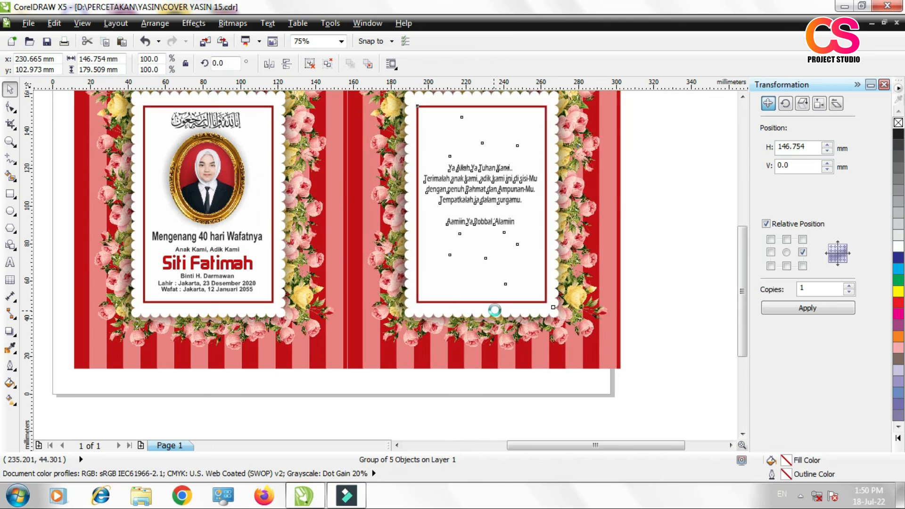
Group the front and back covers together and centre the group on the page
scroll(461, 311, "down", 1)
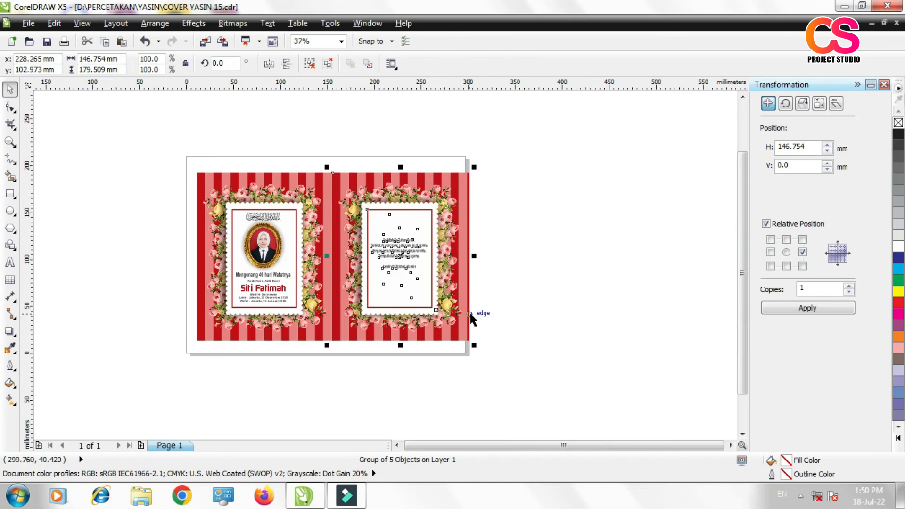
left_click_drag(171, 157, 510, 377)
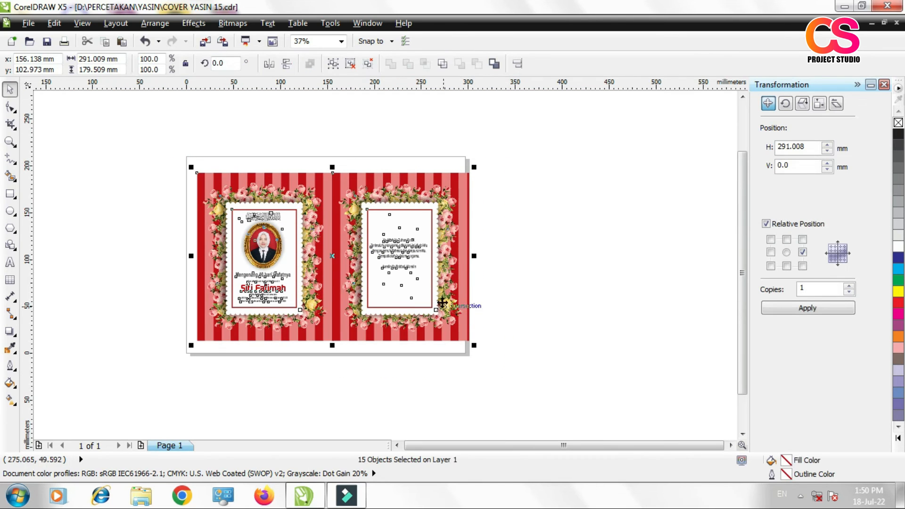
left_click(332, 64)
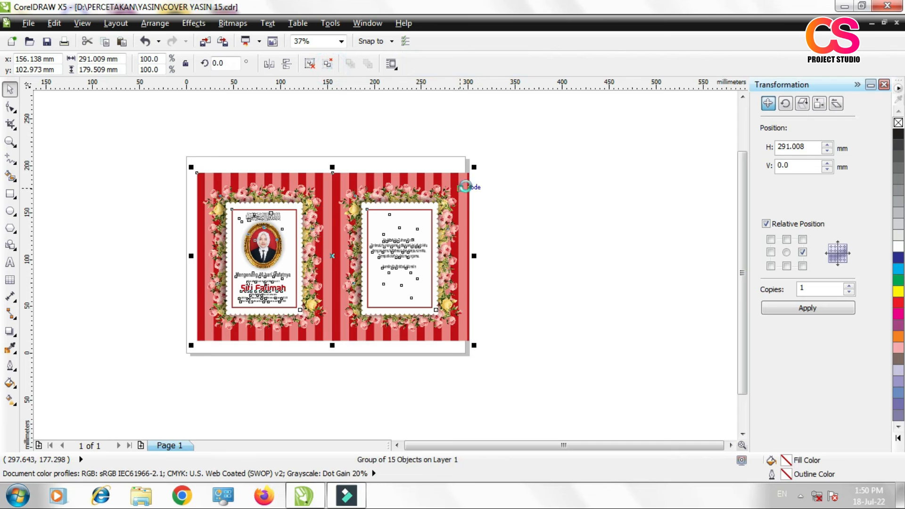
key("p")
left_click(513, 244)
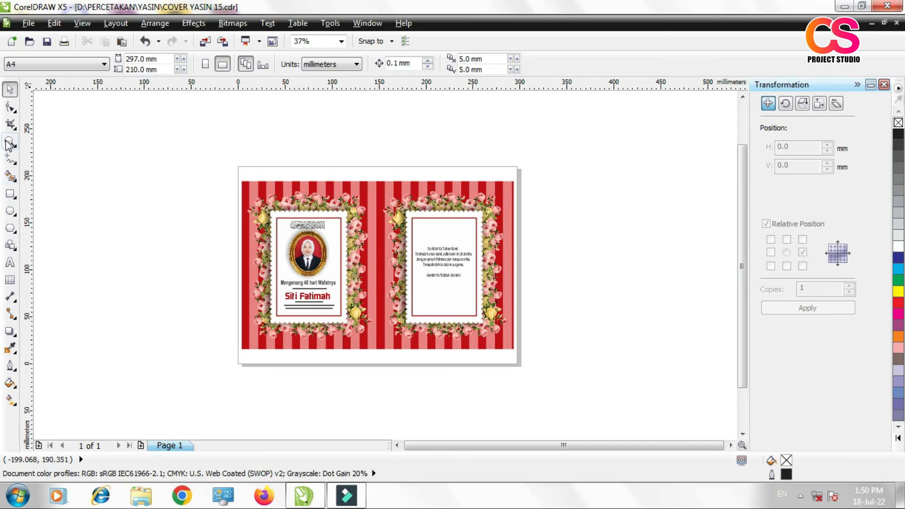
left_click(10, 141)
left_click_drag(214, 167, 532, 363)
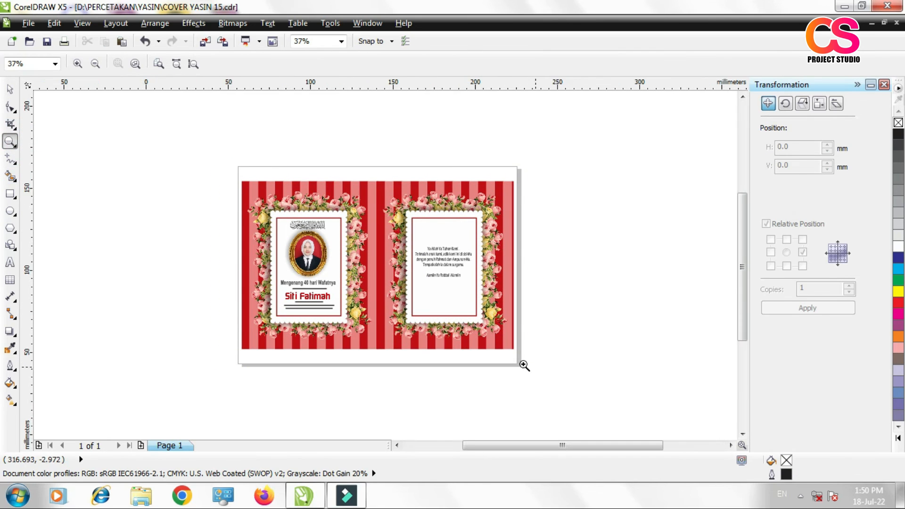
left_click(13, 91)
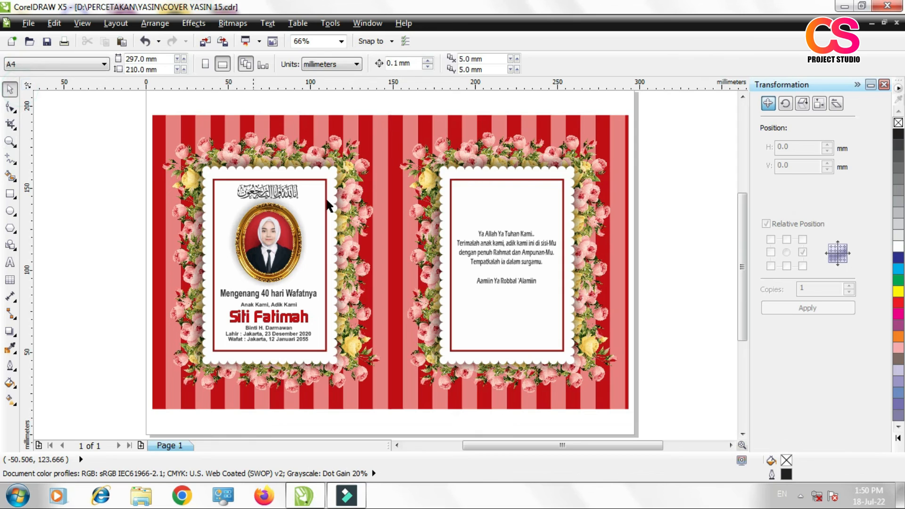
Export the design to the Documents library as a JPEG named YASIN 15, in CMYK Color (32-bit) at High quality, 80%
left_click(225, 42)
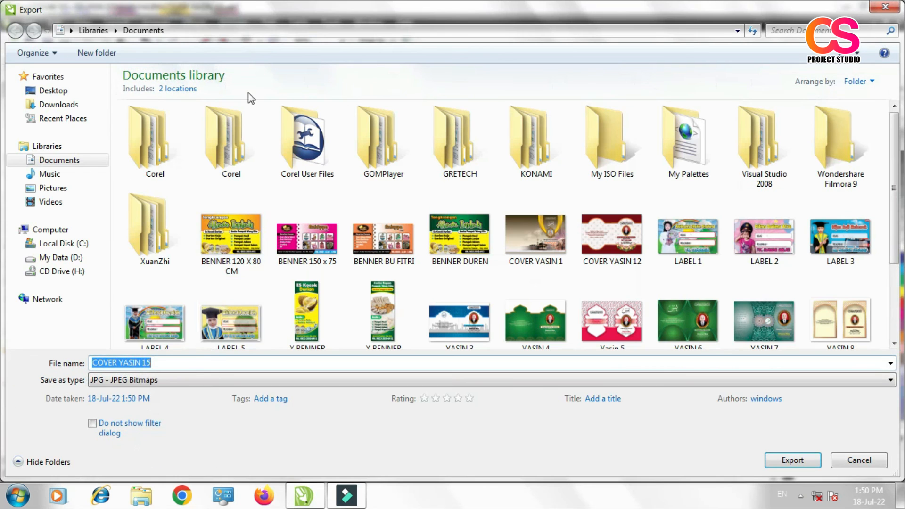
left_click(204, 357)
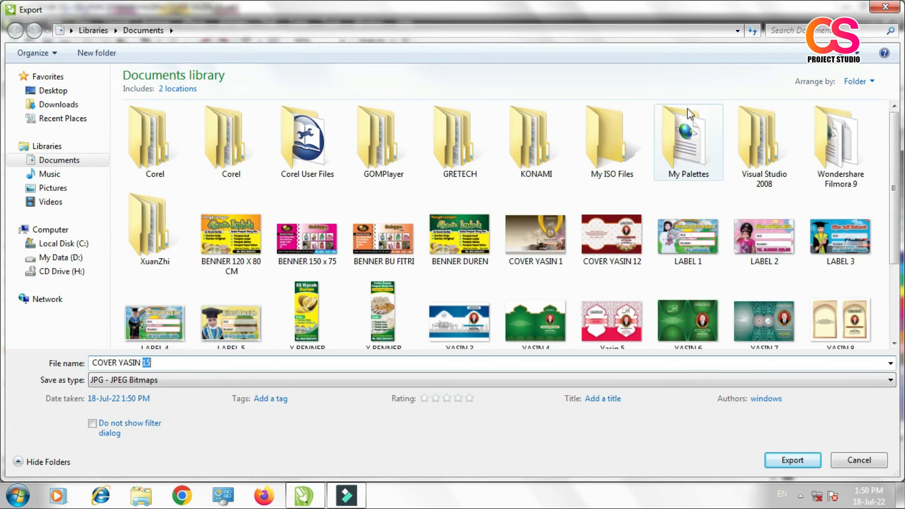
scroll(891, 145, "down", 3)
left_click(453, 317)
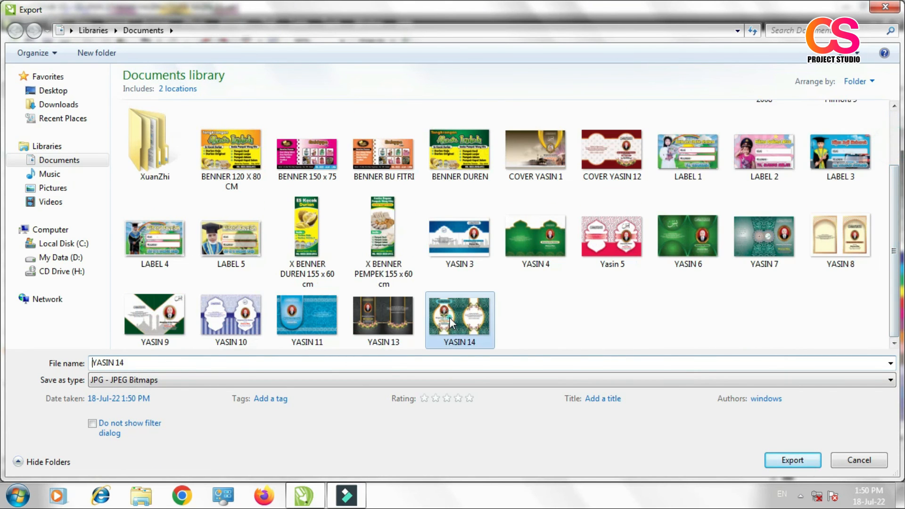
double_click(199, 360)
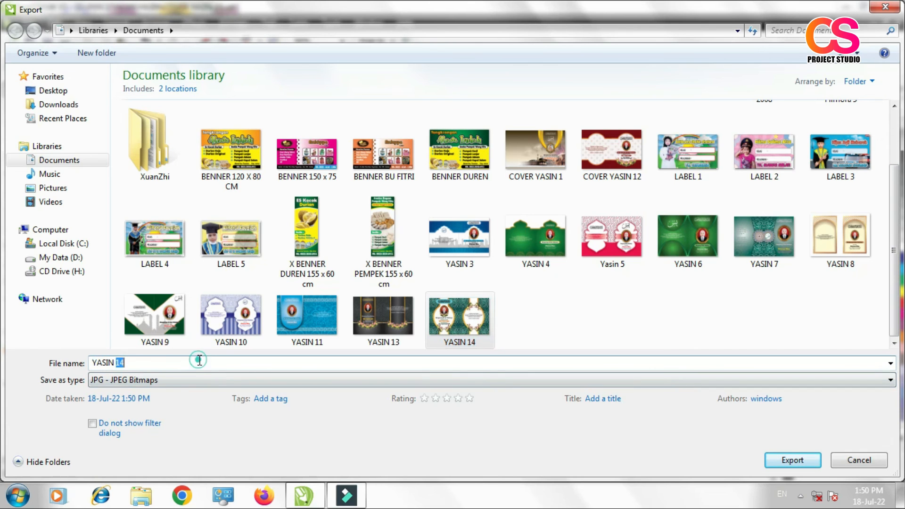
type("15")
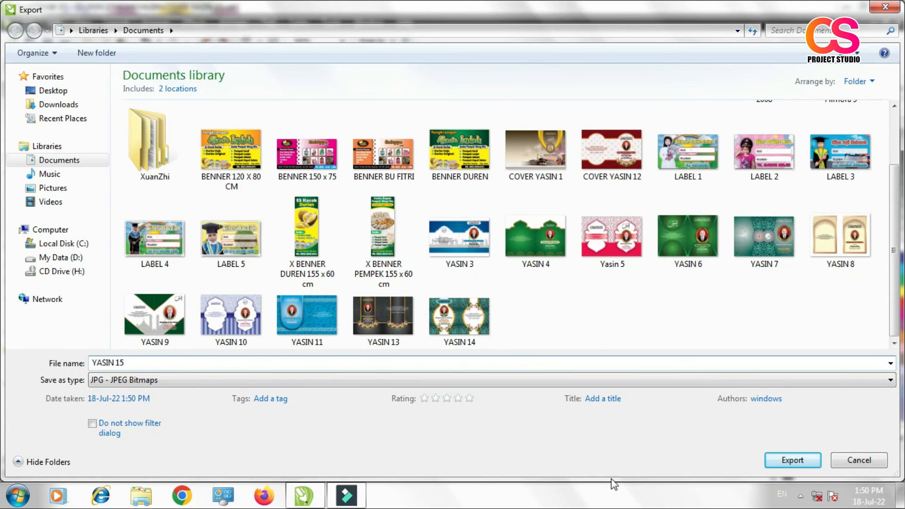
left_click(800, 466)
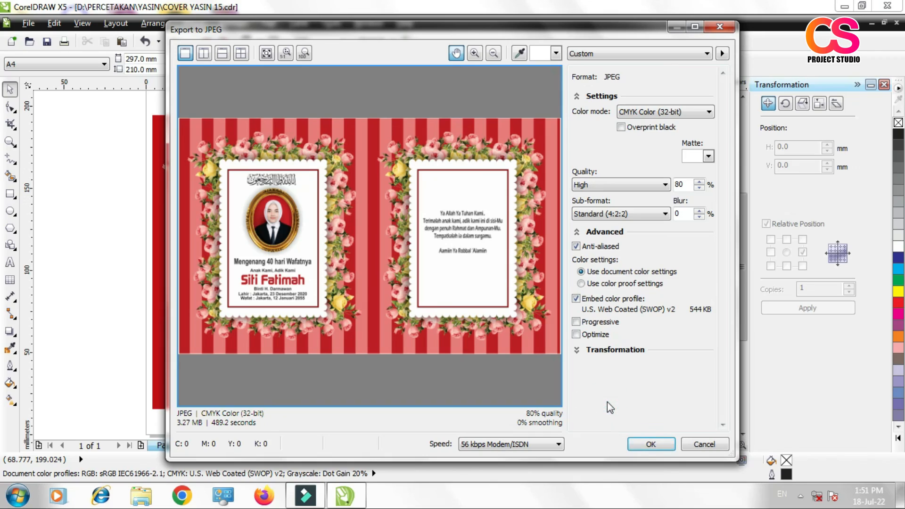
left_click(663, 447)
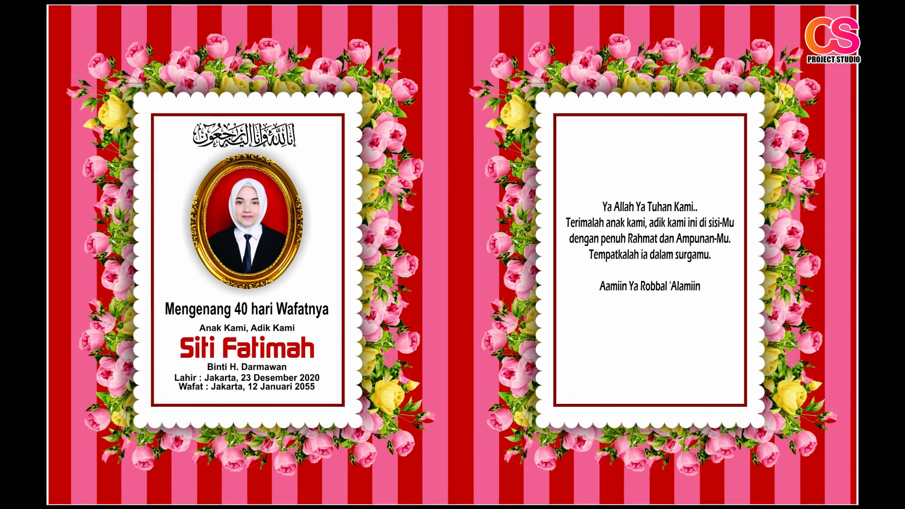